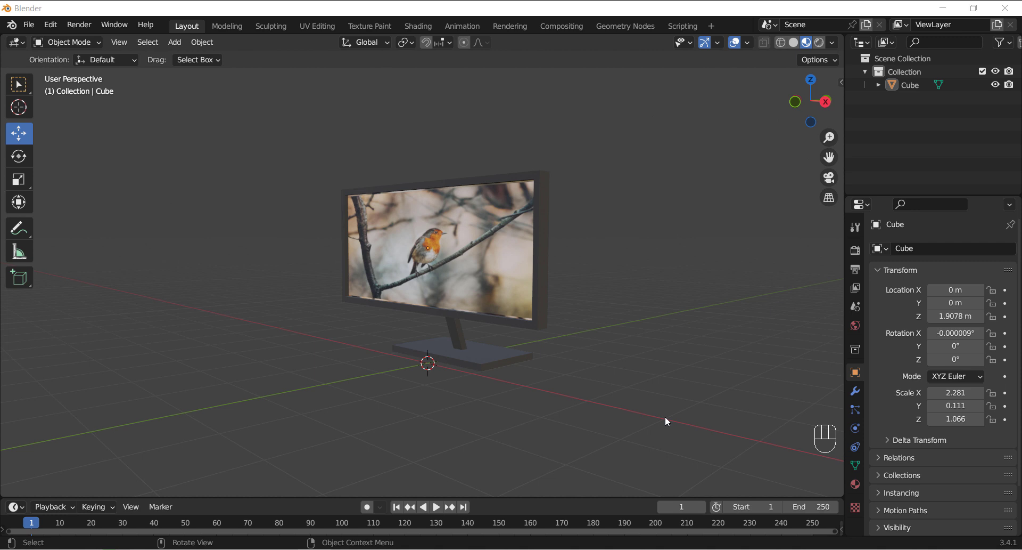
# - Start a new General file and discard the unsaved changes to the current scene
pyautogui.click(23, 28)
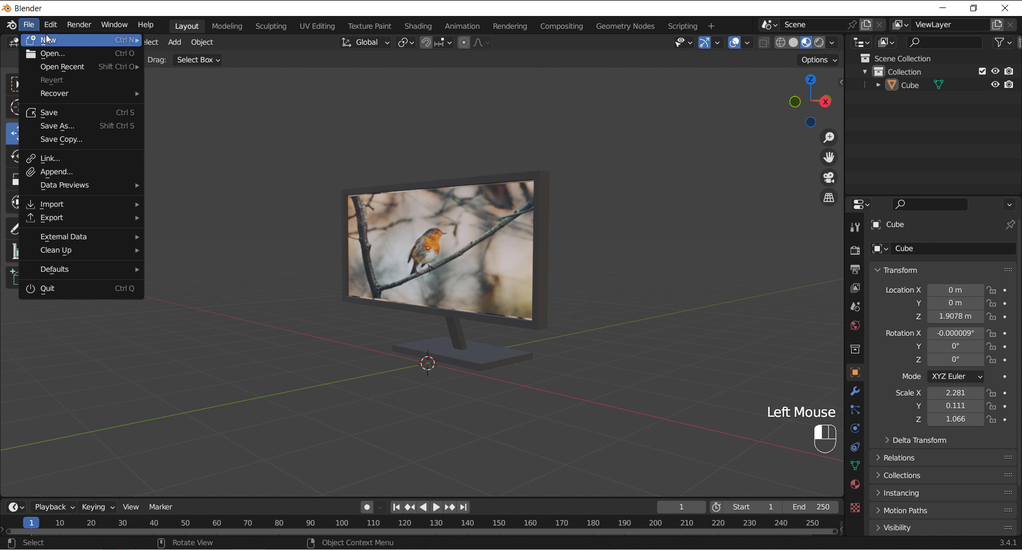
pyautogui.moveTo(48, 40)
pyautogui.click(191, 42)
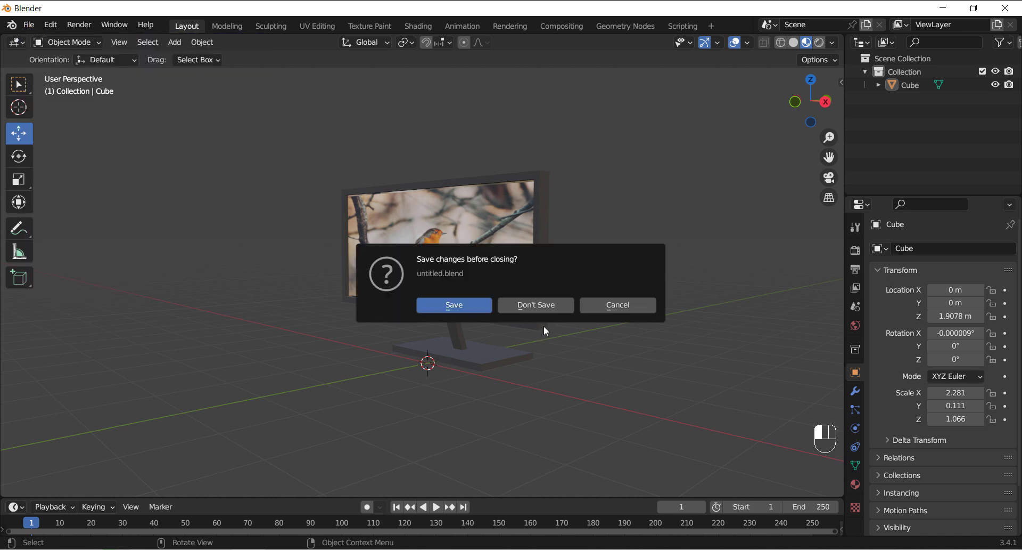
pyautogui.click(548, 307)
# - Delete the default camera and light so that only the cube remains in the scene
pyautogui.moveTo(523, 137); pyautogui.dragTo(433, 189)
pyautogui.press('Delete')
pyautogui.moveTo(320, 221); pyautogui.dragTo(202, 291)
pyautogui.press('Delete')
# - Move the default cube straight up along Z to about 1.56 m
pyautogui.moveTo(234, 315); pyautogui.dragTo(368, 298, button='middle')
pyautogui.scroll(1, 429, 346)
pyautogui.scroll(2, 429, 345)
pyautogui.click(455, 257)
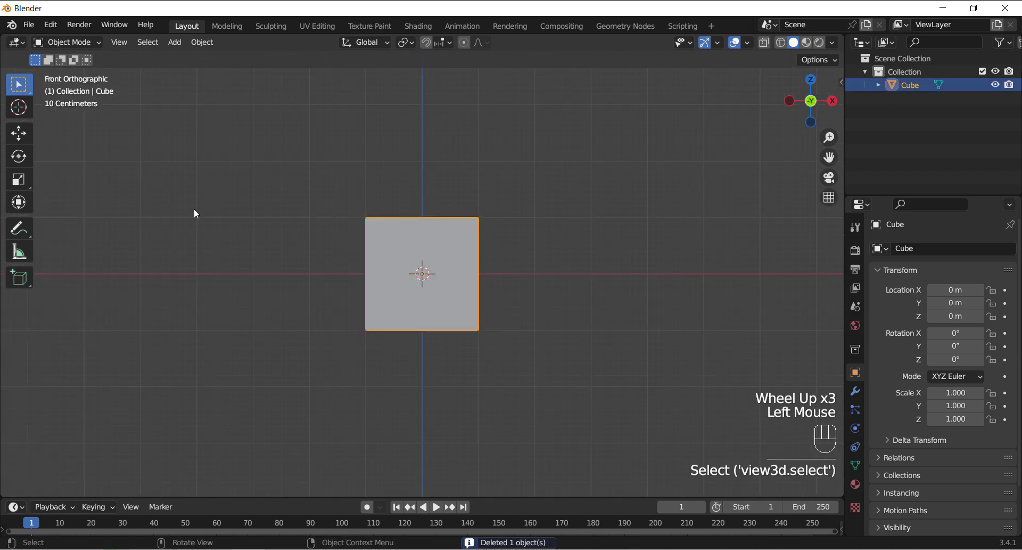
pyautogui.click(19, 133)
pyautogui.moveTo(423, 222); pyautogui.dragTo(423, 147)
# - Scale the cube into a thin, wide monitor panel of about 1.5 in X, 0.117 in Y and 0.768 in Z
pyautogui.click(19, 181)
pyautogui.moveTo(474, 186); pyautogui.dragTo(501, 185)
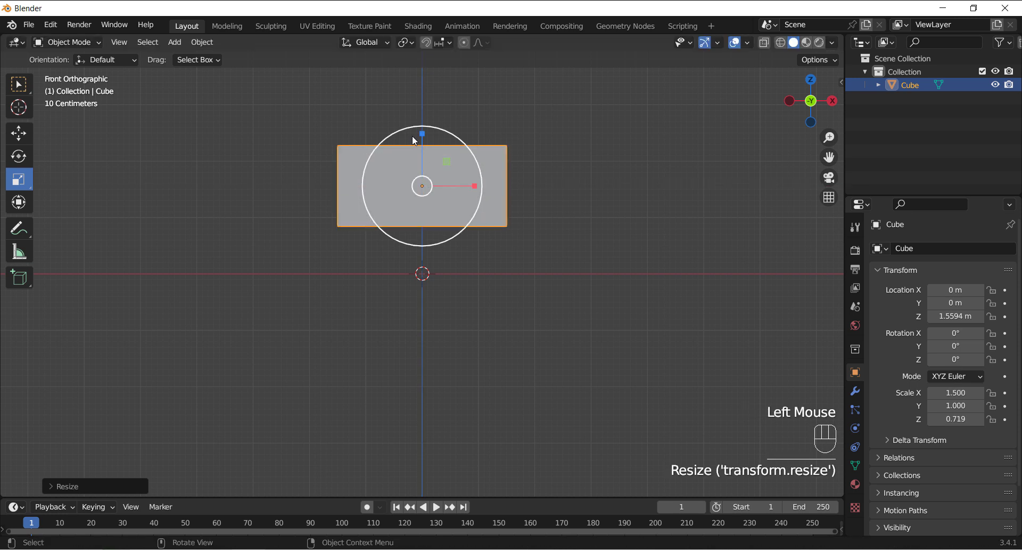
pyautogui.moveTo(425, 132); pyautogui.dragTo(424, 129)
pyautogui.moveTo(544, 275); pyautogui.dragTo(461, 325, button='middle')
pyautogui.moveTo(462, 177); pyautogui.dragTo(429, 208)
pyautogui.click(426, 299)
# - In face editing, extrude the panel's front face in place and scale it inward to form a screen bezel
pyautogui.scroll(2, 447, 308)
pyautogui.keyDown('shift'); pyautogui.moveTo(447, 308); pyautogui.dragTo(427, 391, button='middle'); pyautogui.keyUp('shift')
pyautogui.click(376, 302)
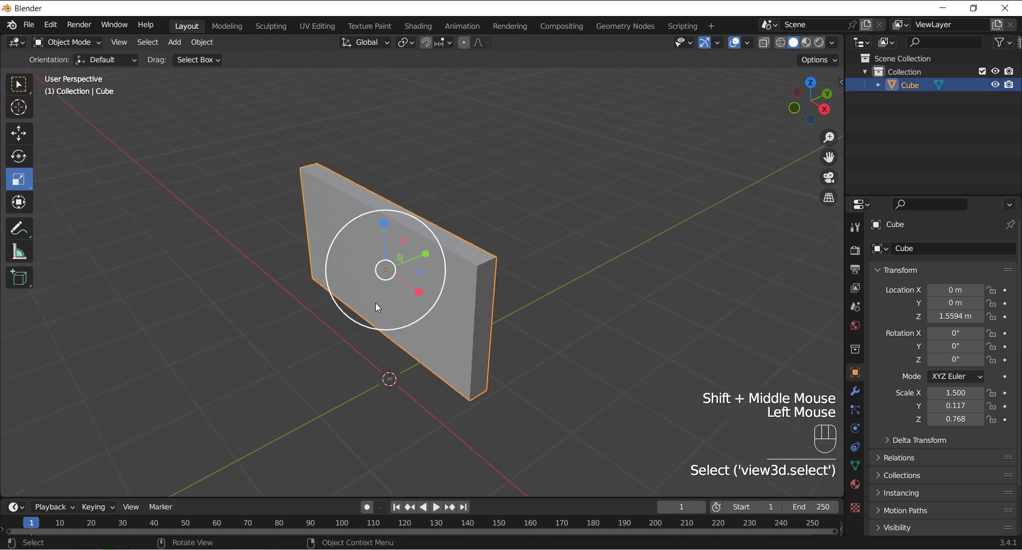
pyautogui.press('Tab')
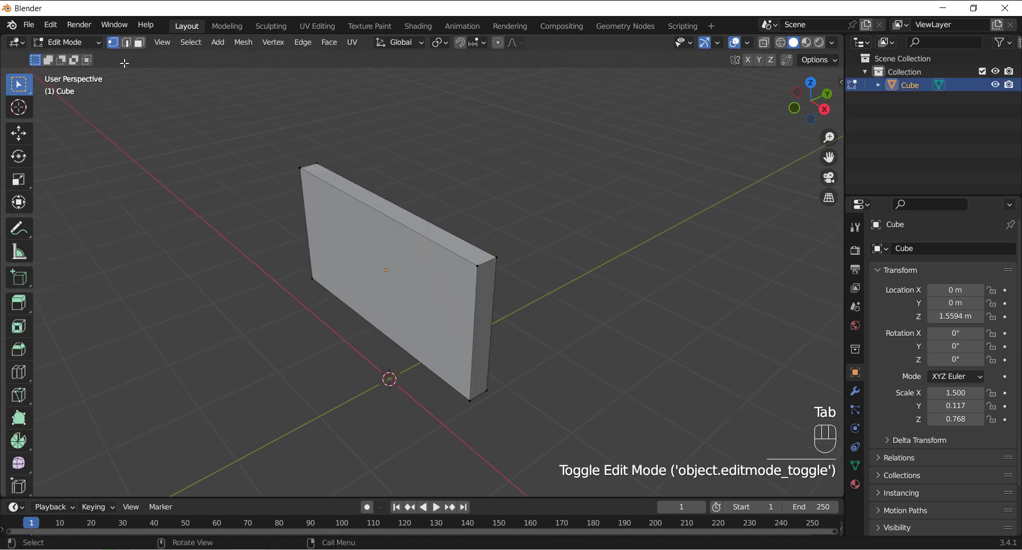
pyautogui.press('3')
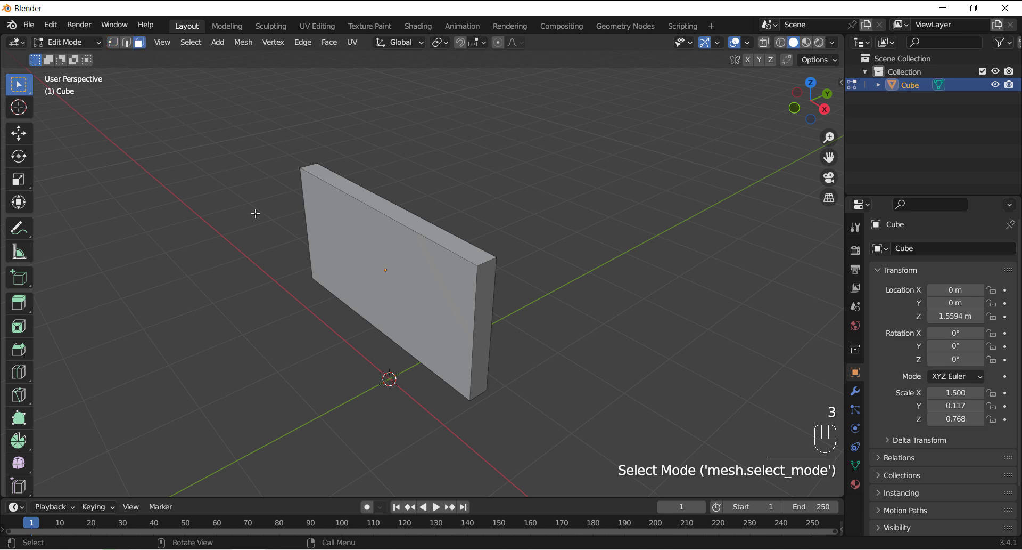
pyautogui.click(334, 243)
pyautogui.moveTo(252, 299); pyautogui.dragTo(281, 308, button='middle')
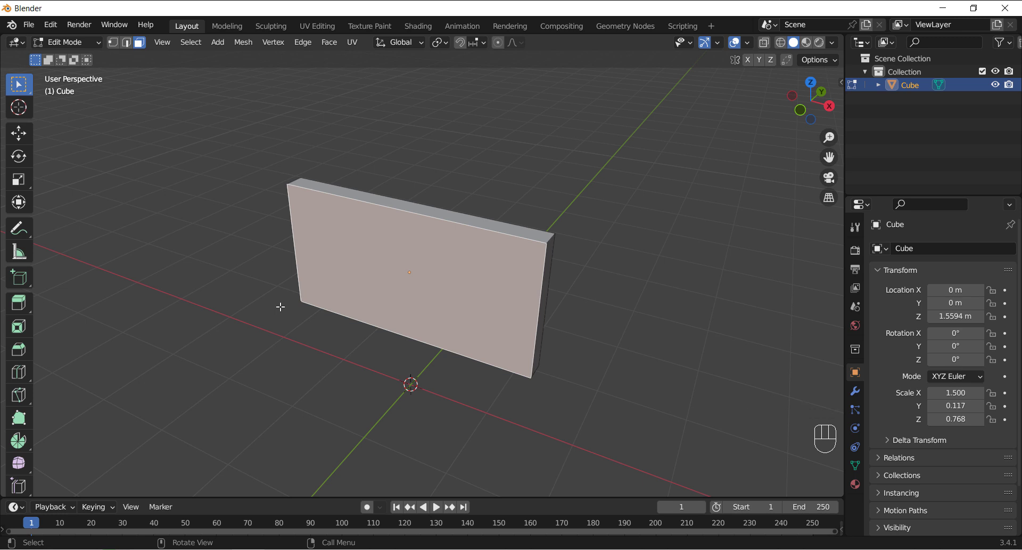
pyautogui.press('e')
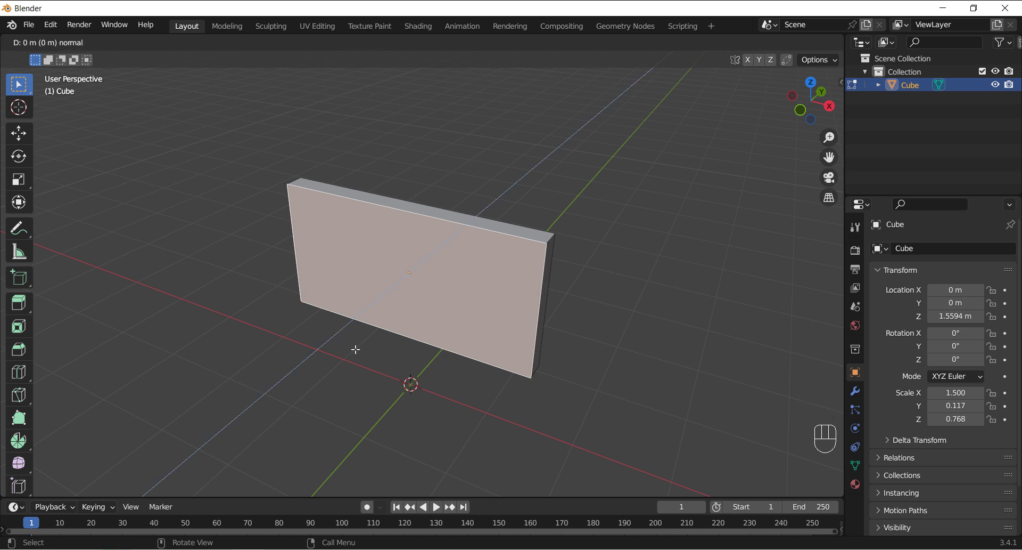
pyautogui.rightClick(355, 348)
pyautogui.press('s')
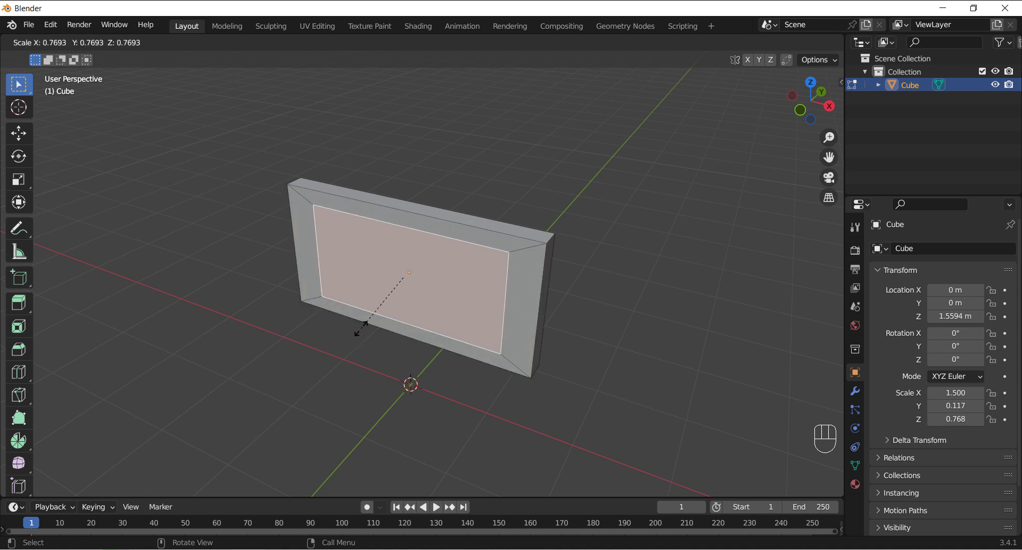
pyautogui.rightClick(378, 357)
# - Widen the inset screen face along X so the side bezels become thinner
pyautogui.moveTo(370, 358); pyautogui.dragTo(440, 201, button='middle')
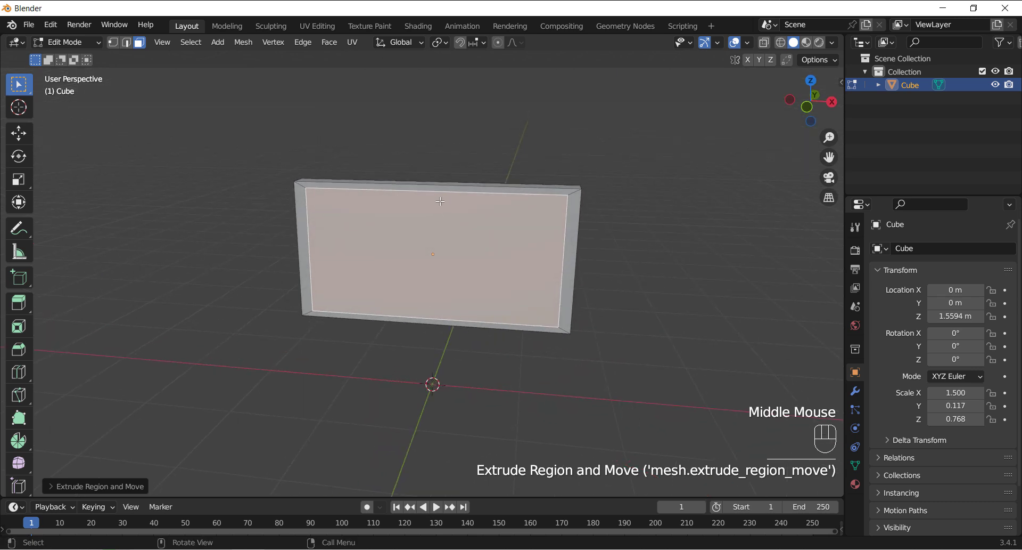
pyautogui.click(24, 179)
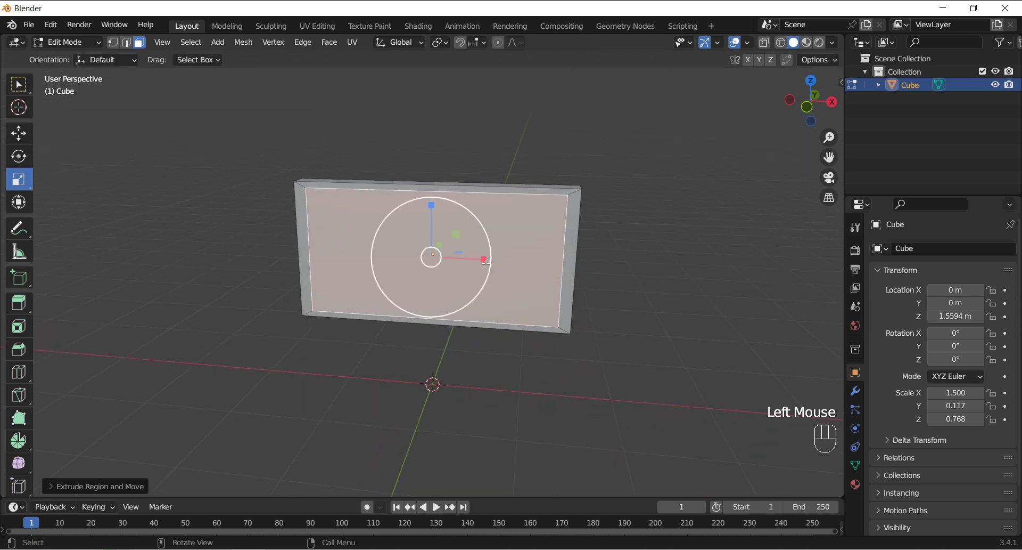
pyautogui.moveTo(485, 262); pyautogui.dragTo(489, 262)
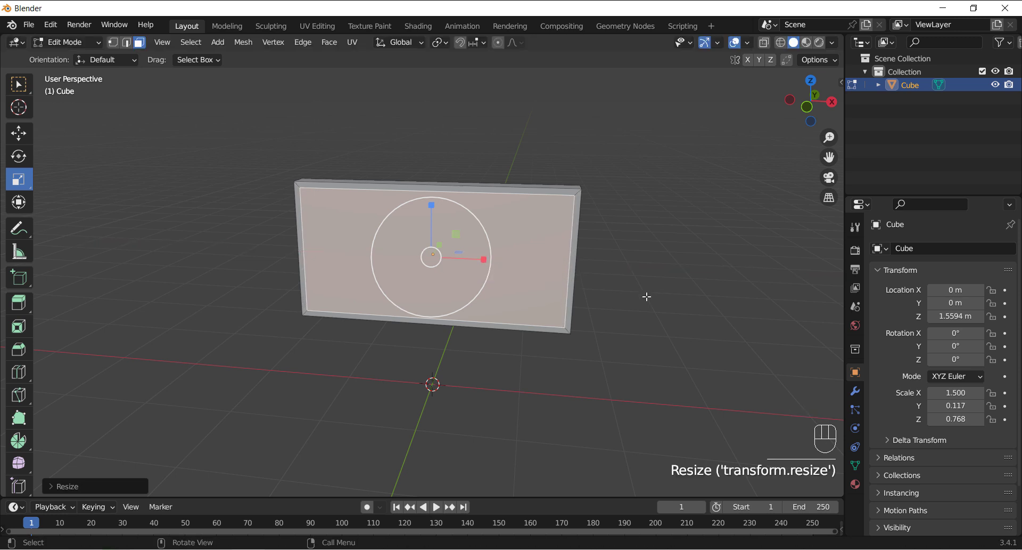
# - Extrude the inset screen face about 0.05 m into the panel to recess the screen
pyautogui.click(17, 133)
pyautogui.moveTo(495, 382); pyautogui.dragTo(410, 388, button='middle')
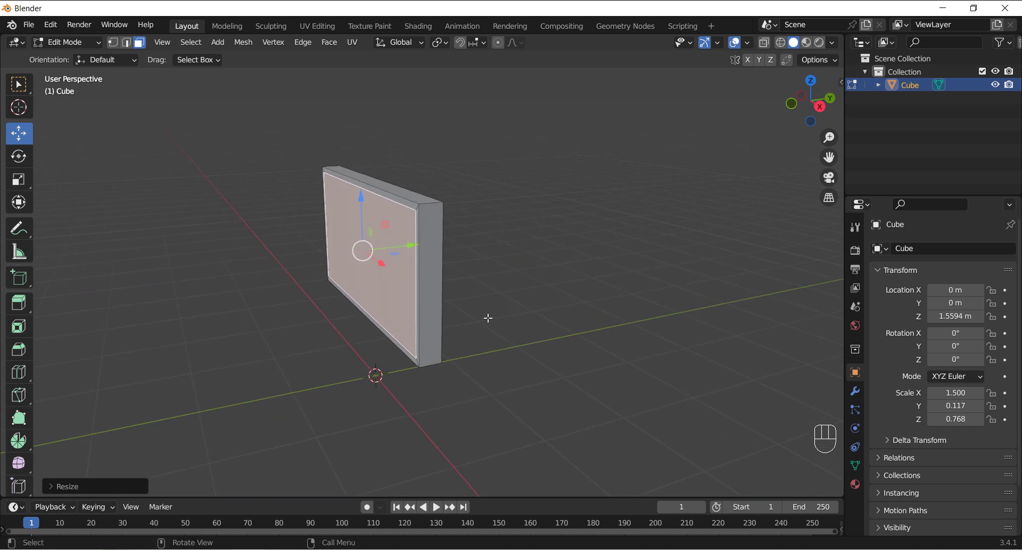
pyautogui.press('e')
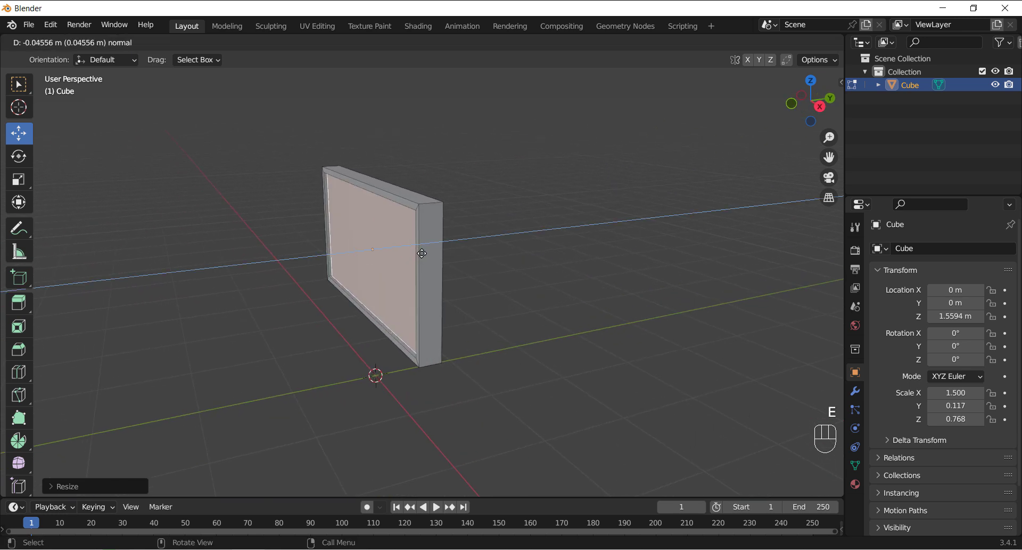
pyautogui.click(424, 253)
pyautogui.click(502, 296)
# - Extrude the panel's back face and scale the new face down to a small central rectangle
pyautogui.moveTo(502, 296); pyautogui.dragTo(370, 376, button='middle')
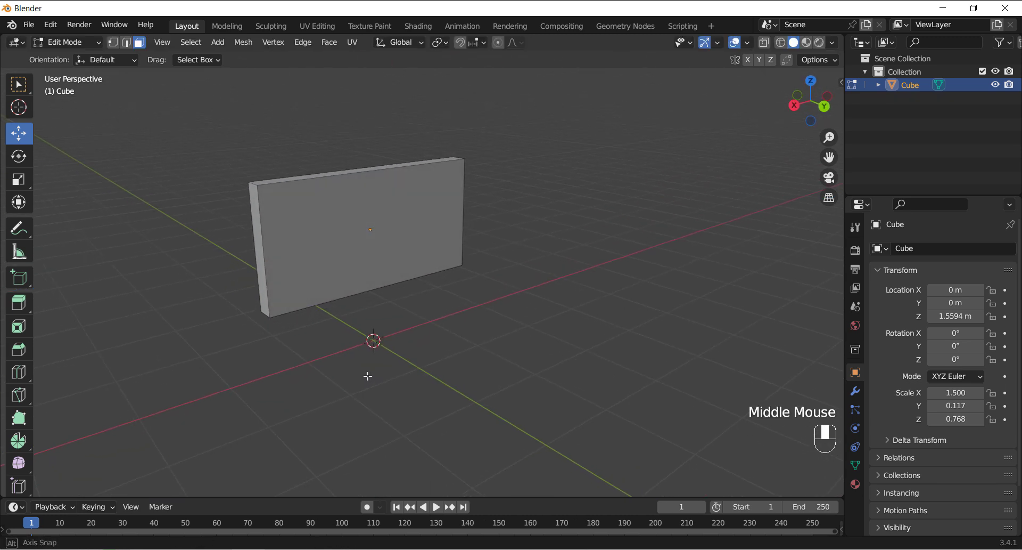
pyautogui.click(350, 230)
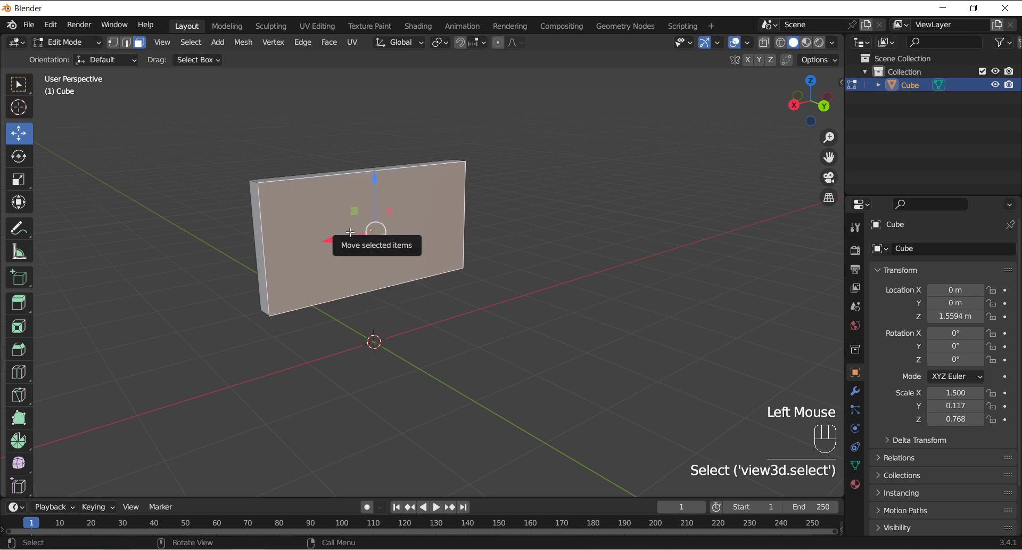
pyautogui.press('e')
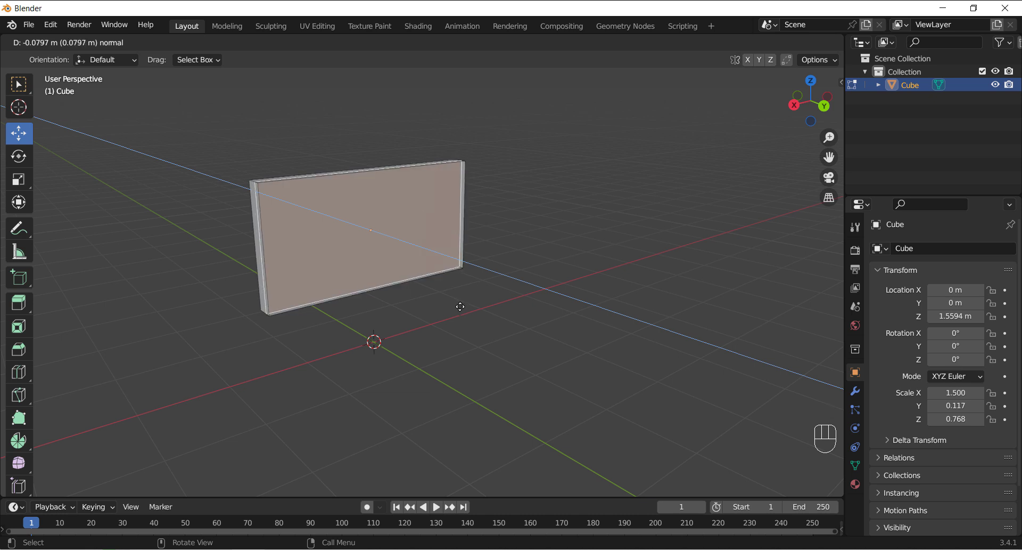
pyautogui.click(461, 306)
pyautogui.press('s')
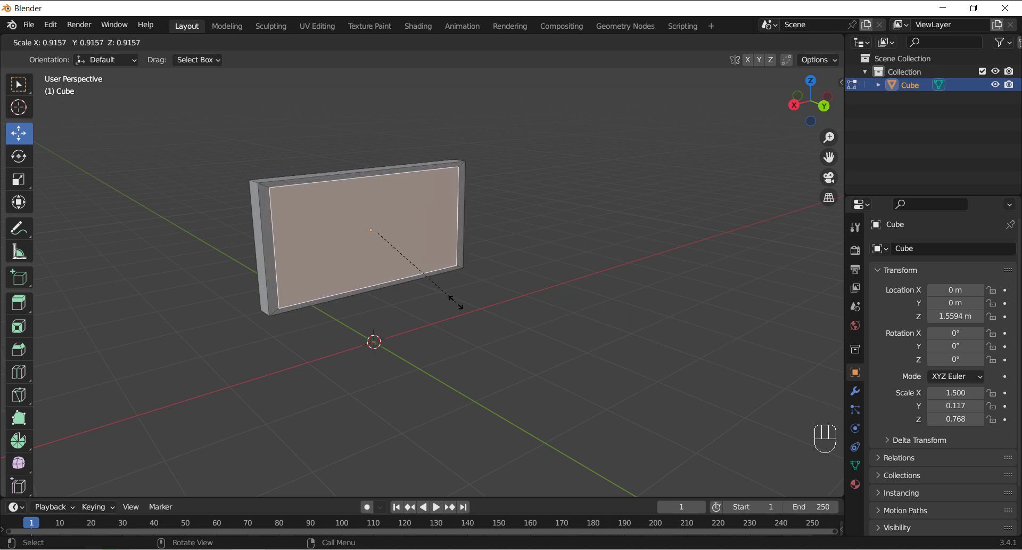
pyautogui.click(408, 246)
pyautogui.press('e')
pyautogui.rightClick(416, 253)
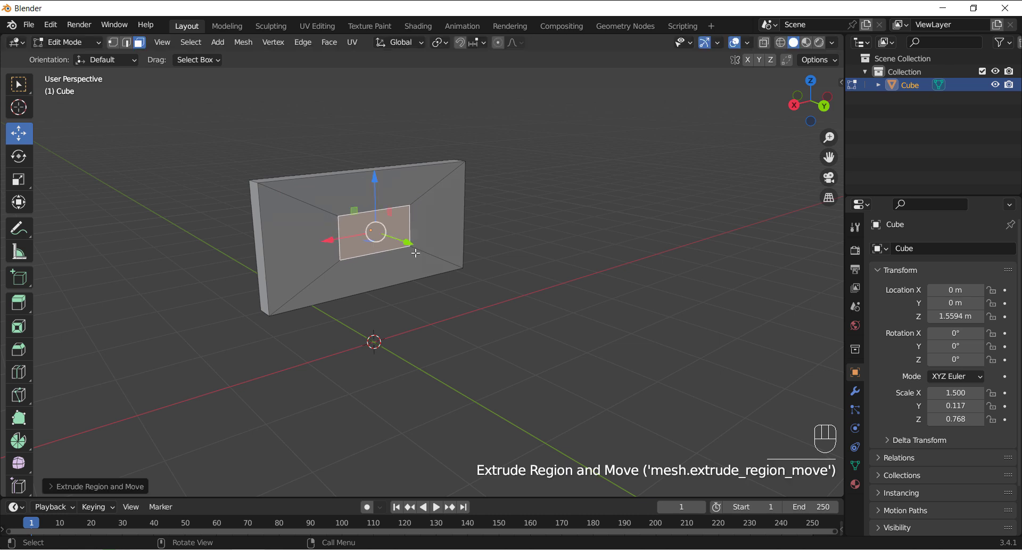
# - Reduce the height of the small back rectangle and widen it slightly along X
pyautogui.click(18, 180)
pyautogui.moveTo(375, 180); pyautogui.dragTo(375, 203)
pyautogui.moveTo(327, 239); pyautogui.dragTo(318, 242)
# - Extrude the small back rectangle outward to form a mounting block behind the monitor
pyautogui.moveTo(373, 368); pyautogui.dragTo(279, 201, button='middle')
pyautogui.scroll(2, 280, 201)
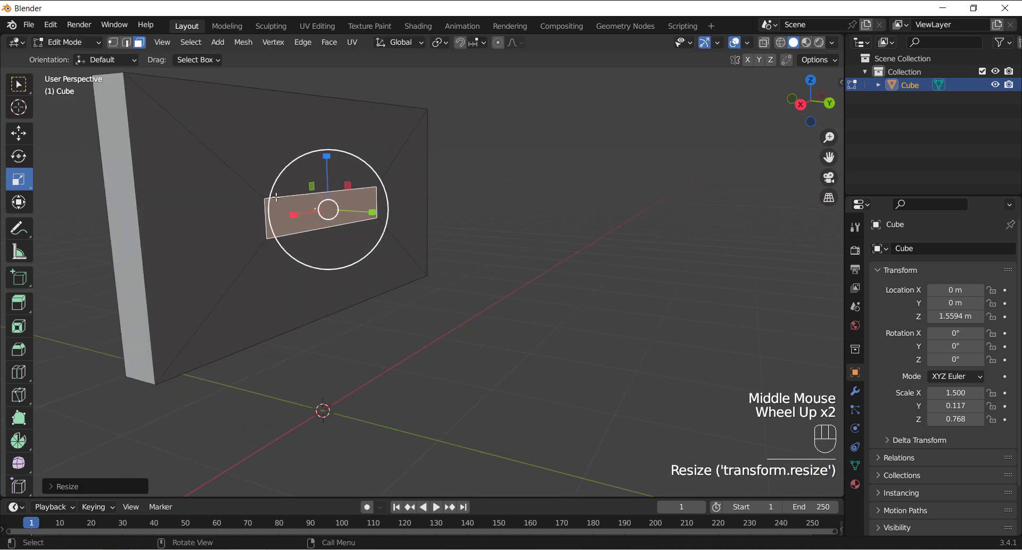
pyautogui.click(18, 133)
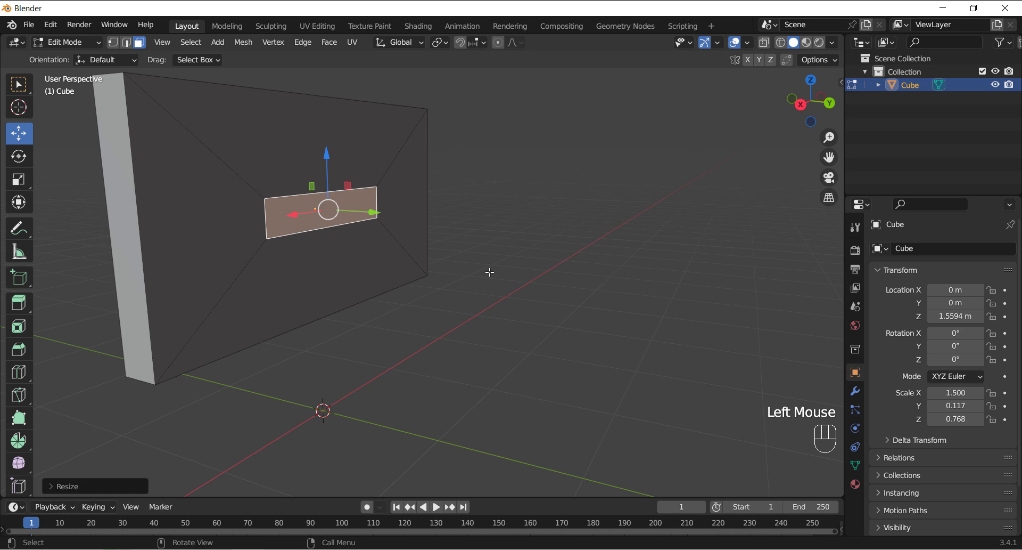
pyautogui.press('e')
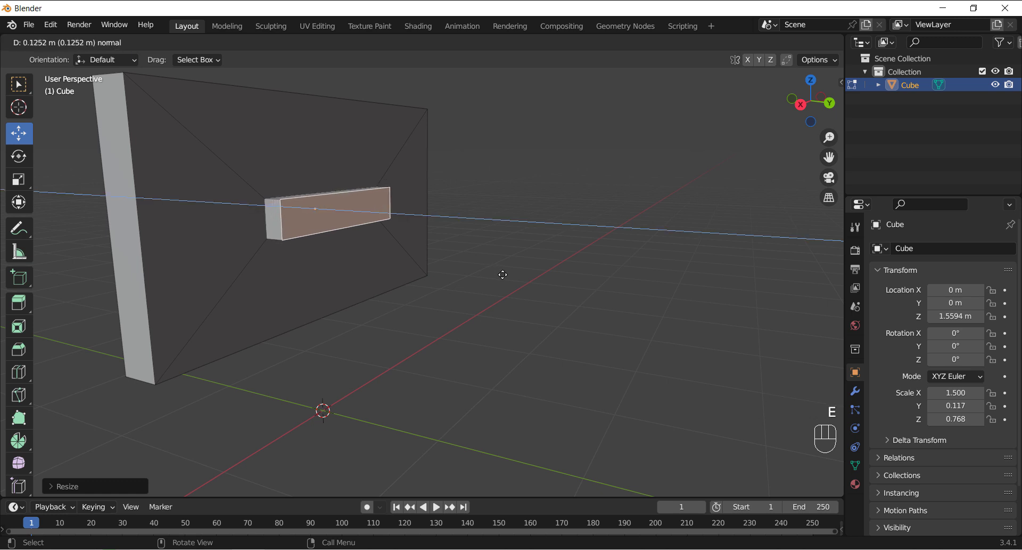
pyautogui.click(484, 297)
# - Extrude the underside of the mounting block in place and scale it along X to a narrow central patch
pyautogui.moveTo(484, 297); pyautogui.dragTo(362, 280, button='middle')
pyautogui.scroll(4, 386, 281)
pyautogui.click(355, 281)
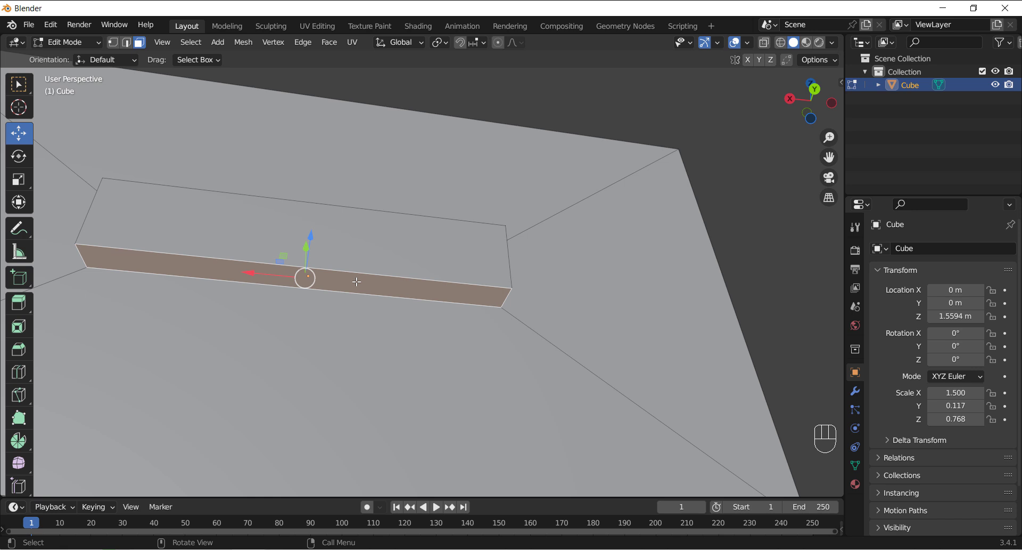
pyautogui.press('e')
pyautogui.press('s')
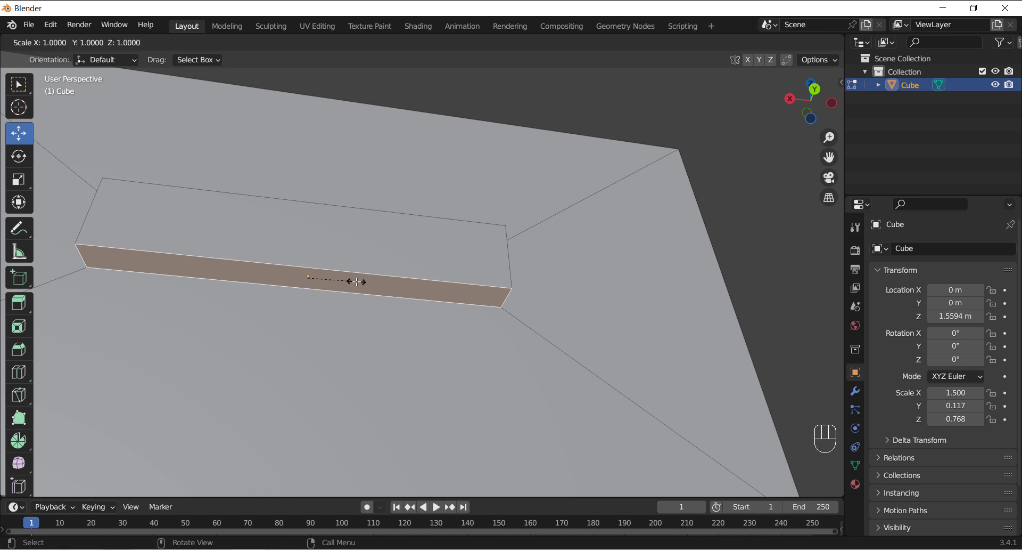
pyautogui.press('x')
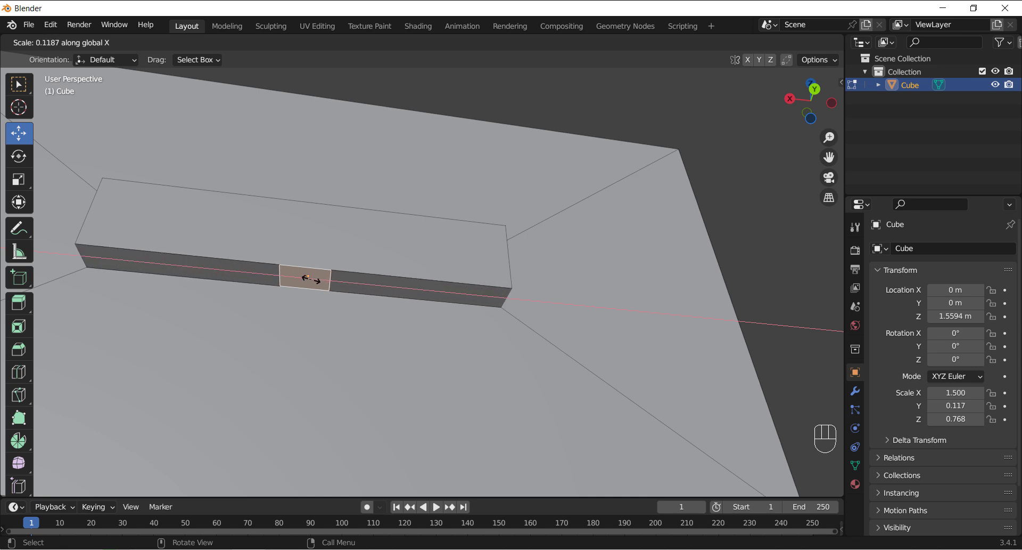
pyautogui.click(314, 279)
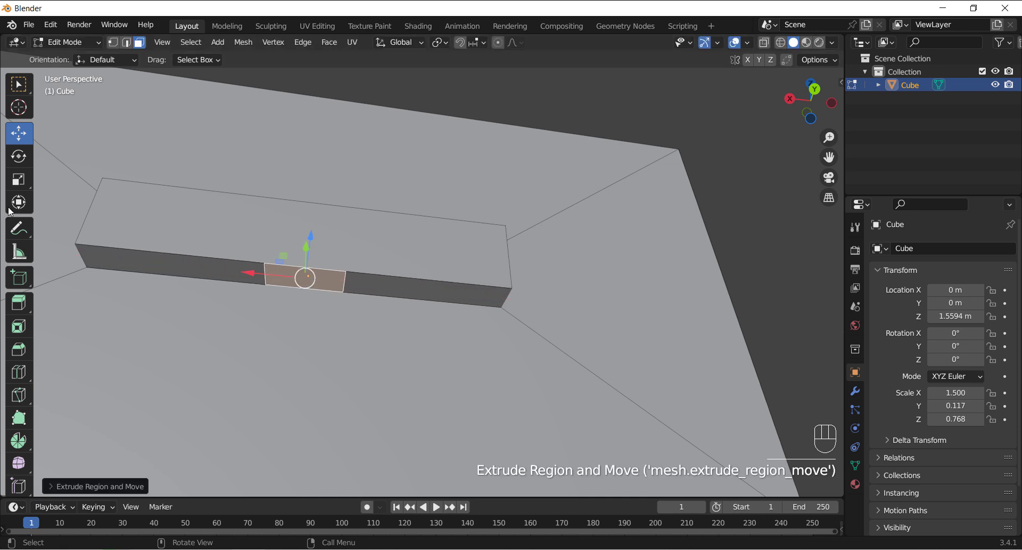
# - Scale the central underside patch down along Y so it is thinner than the mounting block
pyautogui.click(19, 183)
pyautogui.moveTo(287, 255); pyautogui.dragTo(245, 181, button='middle')
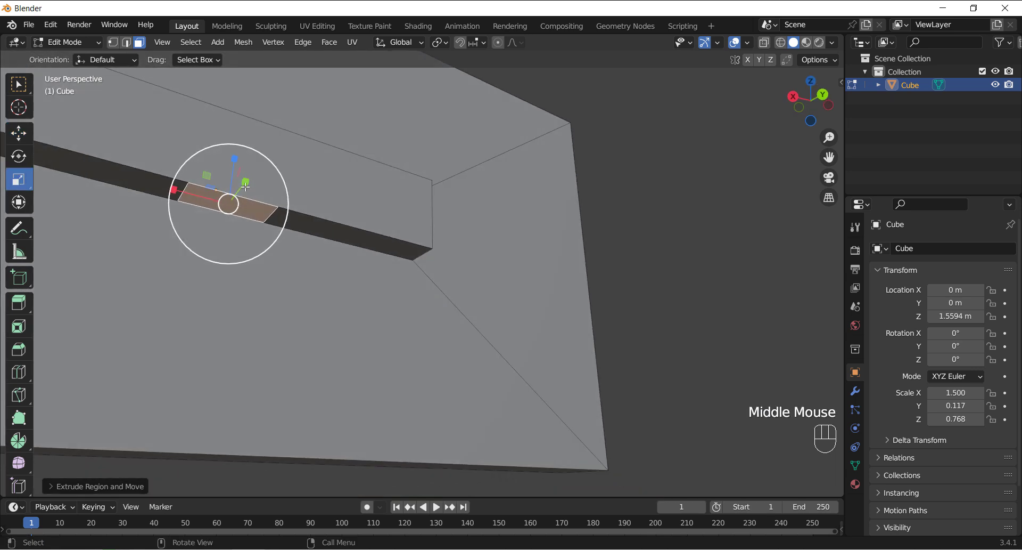
pyautogui.moveTo(245, 182); pyautogui.dragTo(236, 190)
# - Extrude the underside patch downward to form the monitor stand's neck, ending just above the ground
pyautogui.click(19, 133)
pyautogui.scroll(-1, 299, 289)
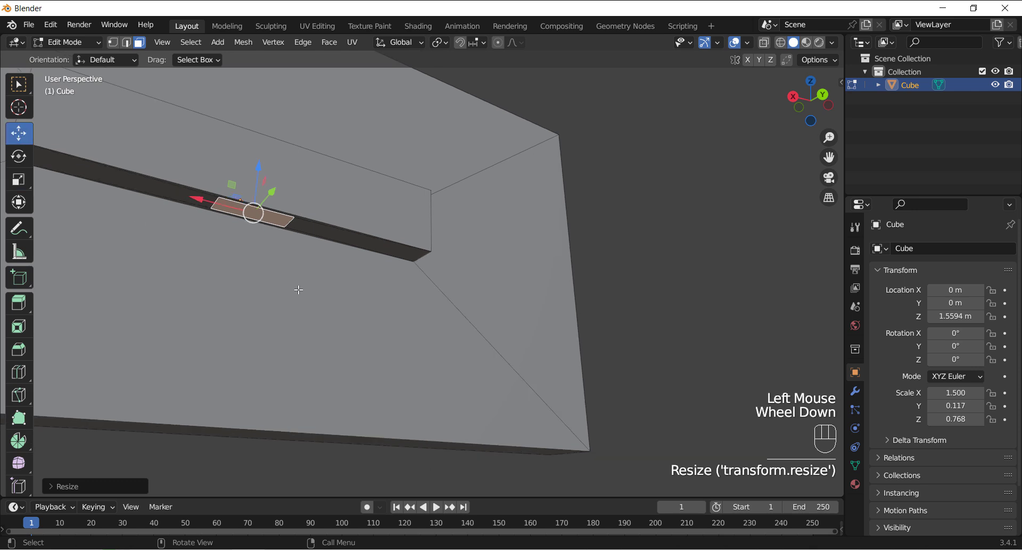
pyautogui.scroll(-2, 299, 289)
pyautogui.moveTo(299, 289); pyautogui.dragTo(303, 219, button='middle')
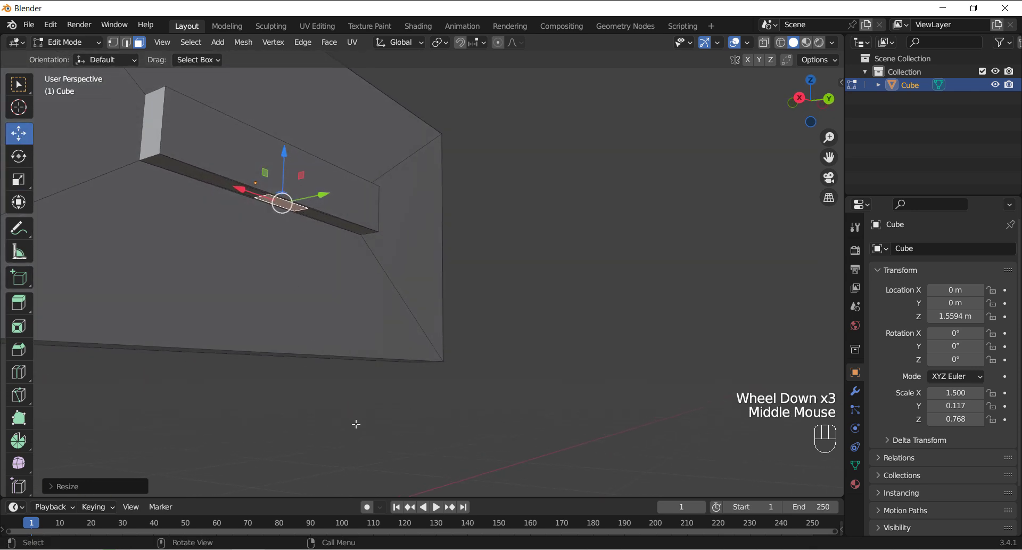
pyautogui.press('e')
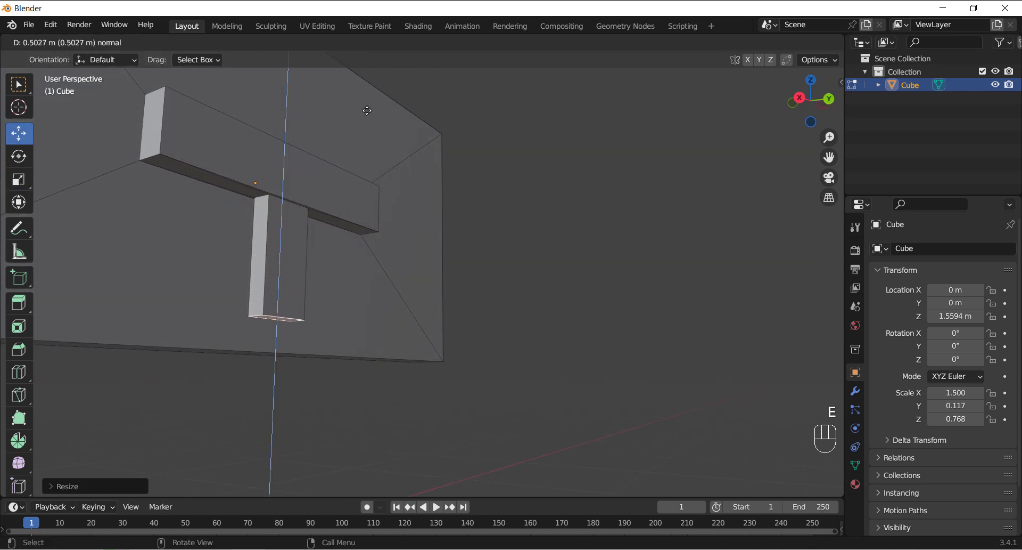
pyautogui.click(372, 257)
# - Move the neck's bottom face backward along Y so the neck slants away from the screen
pyautogui.scroll(-3, 530, 298)
pyautogui.moveTo(530, 299)
pyautogui.mouseDown(button='middle')
pyautogui.moveTo(479, 296)
pyautogui.moveTo(578, 301)
pyautogui.moveTo(559, 278)
pyautogui.moveTo(512, 304)
pyautogui.mouseUp(button='middle')
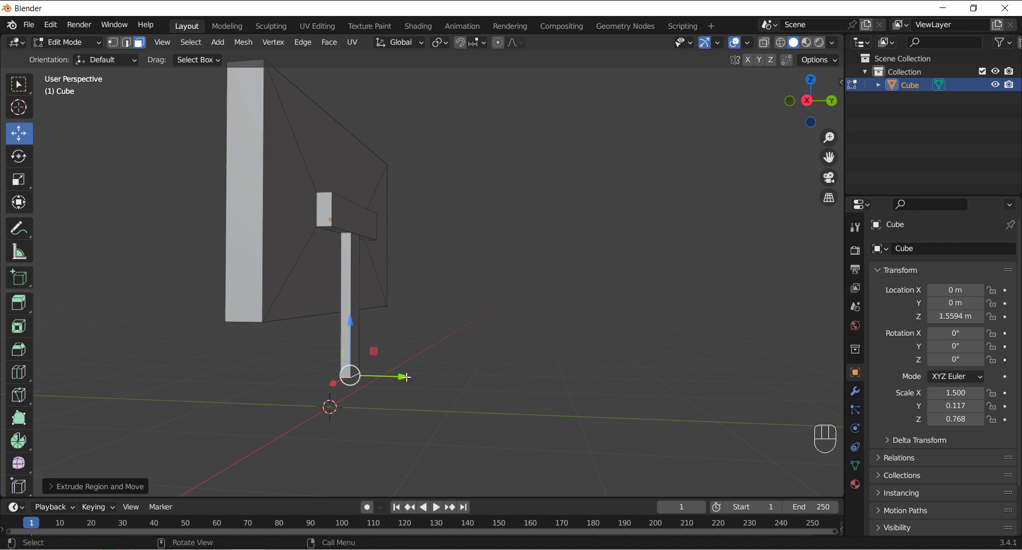
pyautogui.moveTo(405, 377); pyautogui.dragTo(441, 376)
# - Extrude the neck's bottom face in place and scale it up into a wide flat base
pyautogui.press('e')
pyautogui.rightClick(482, 368)
pyautogui.press('s')
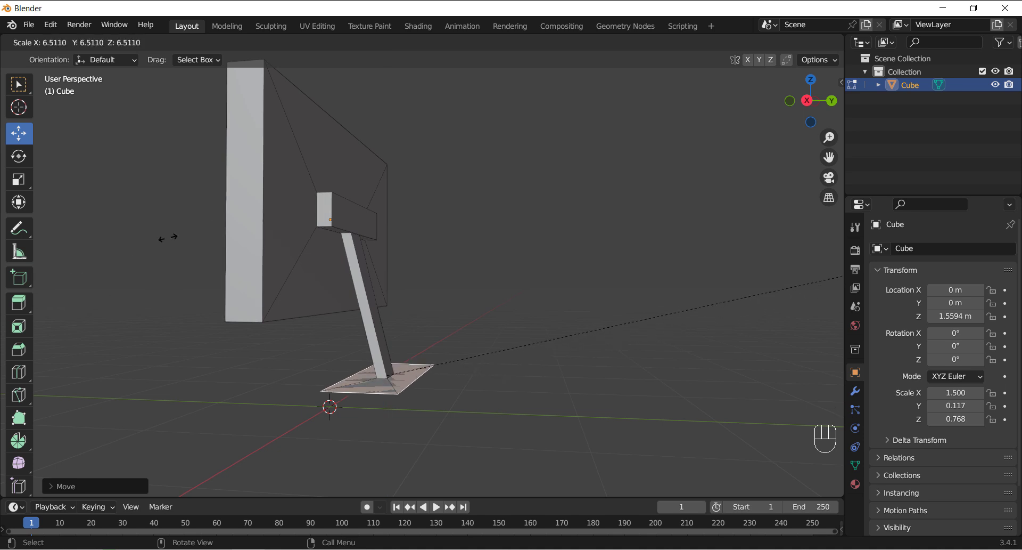
pyautogui.click(323, 202)
# - Narrow the stand's flat base face along X
pyautogui.moveTo(388, 365); pyautogui.dragTo(500, 295, button='middle')
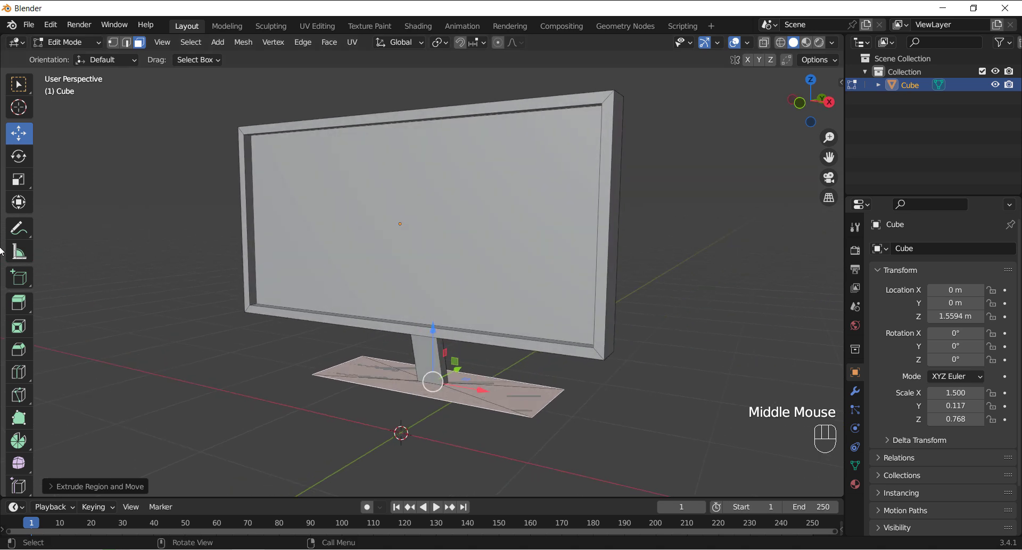
pyautogui.click(19, 179)
pyautogui.moveTo(463, 391); pyautogui.dragTo(456, 389)
pyautogui.moveTo(455, 389); pyautogui.dragTo(450, 450, button='middle')
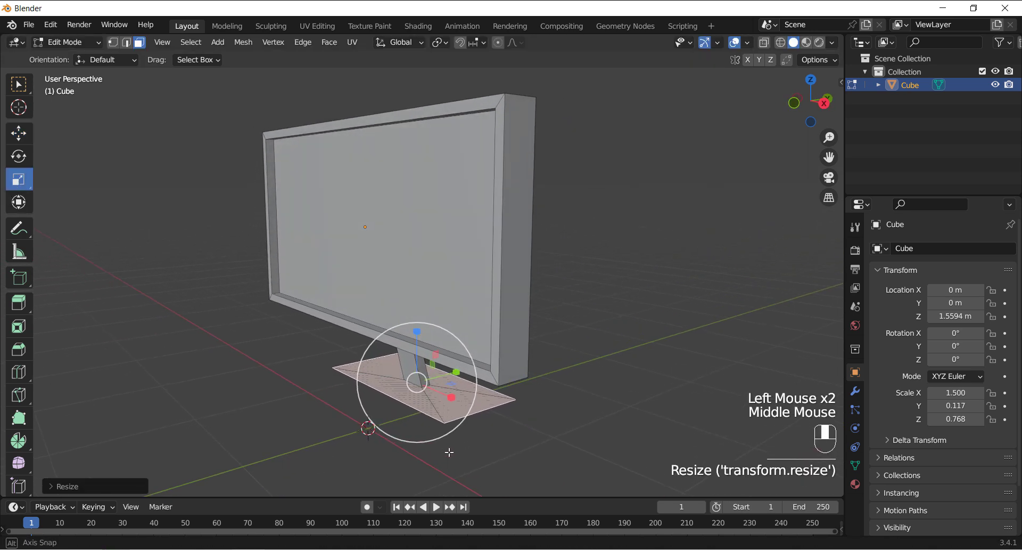
# - Widen the stand's base face slightly along Y and extrude it downward into a thin slab
pyautogui.moveTo(455, 371); pyautogui.dragTo(461, 370)
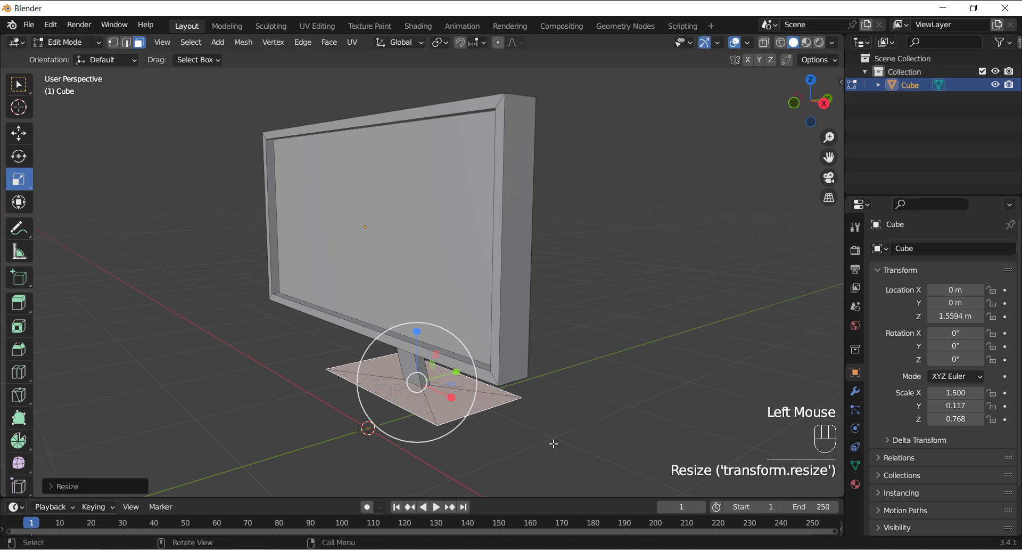
pyautogui.press('e')
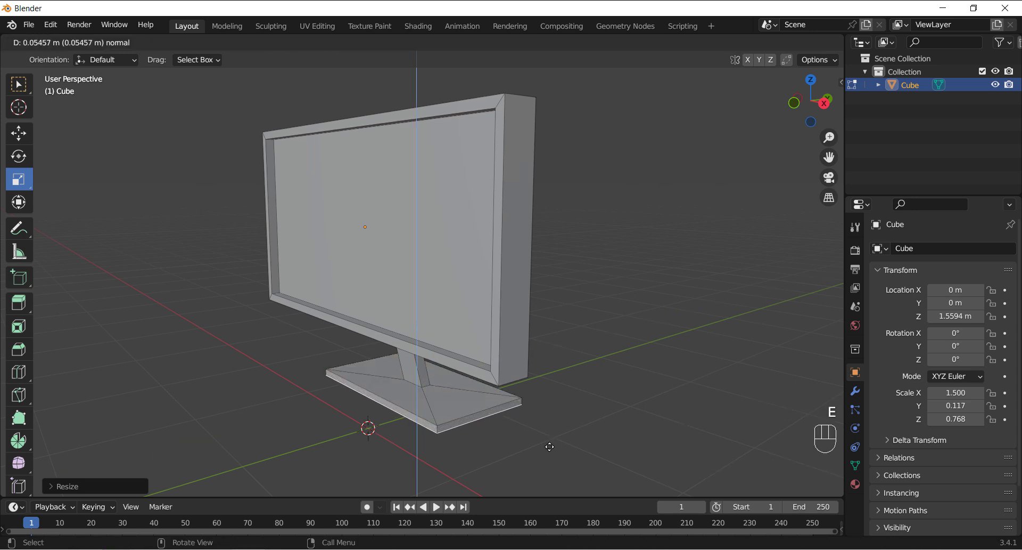
pyautogui.click(550, 447)
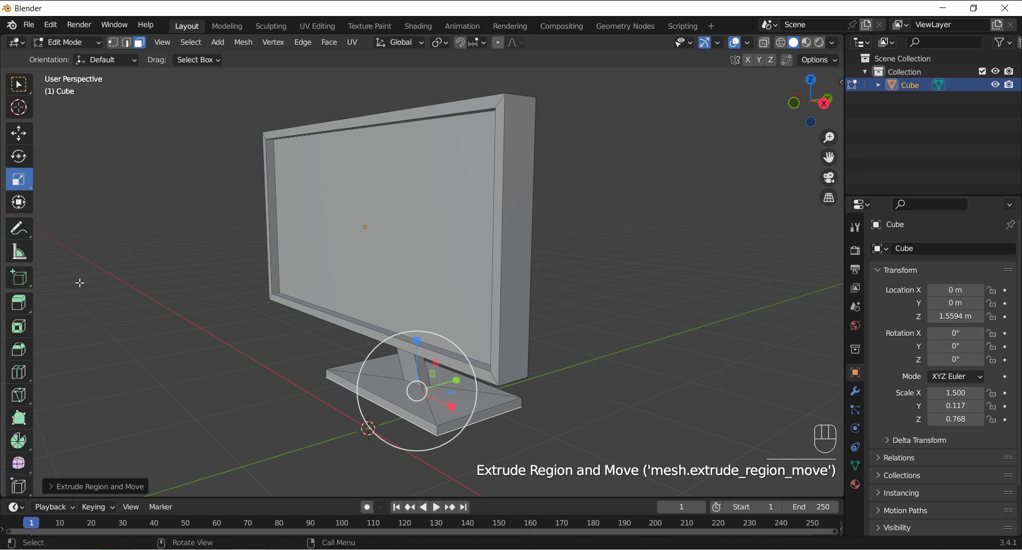
pyautogui.click(18, 133)
pyautogui.moveTo(191, 371); pyautogui.dragTo(178, 354, button='middle')
pyautogui.click(287, 172)
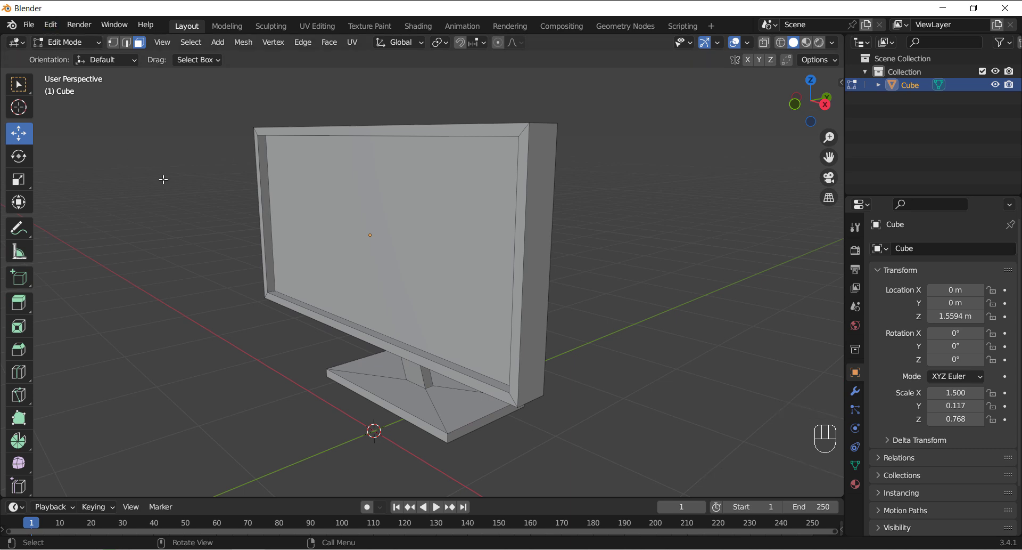
# - Return to Object Mode and replace the monitor's existing material with a new one
pyautogui.press('Tab')
pyautogui.click(640, 147)
pyautogui.click(546, 154)
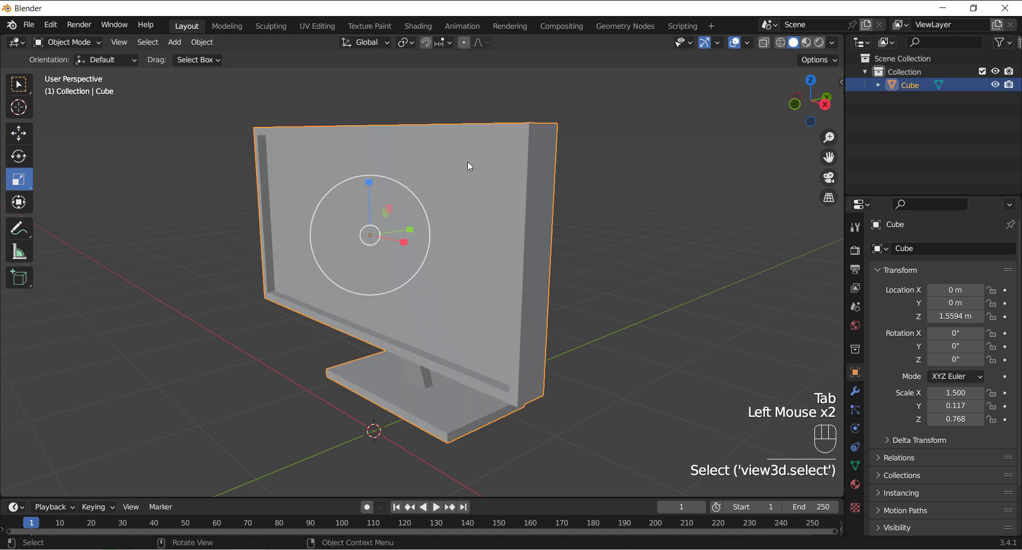
pyautogui.click(856, 484)
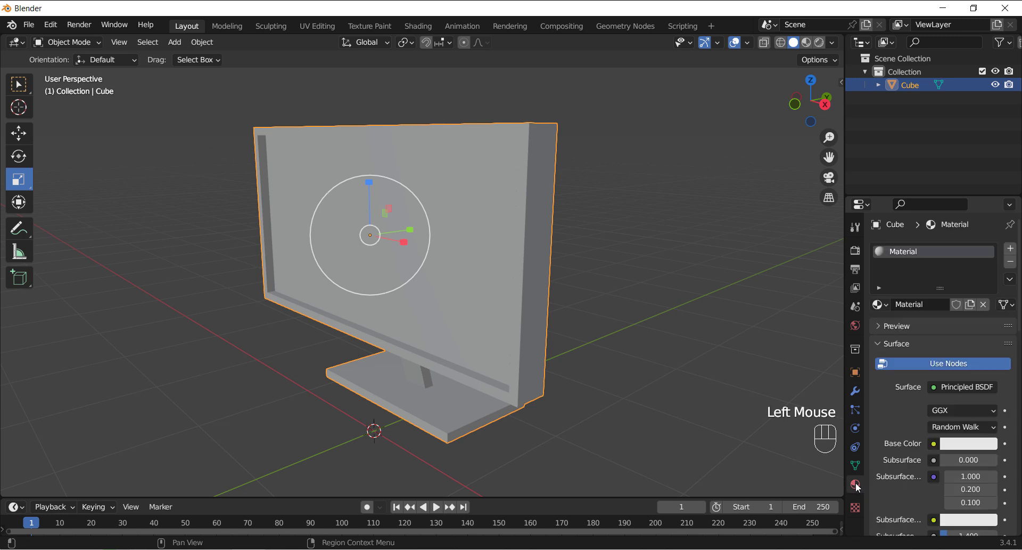
pyautogui.click(1011, 262)
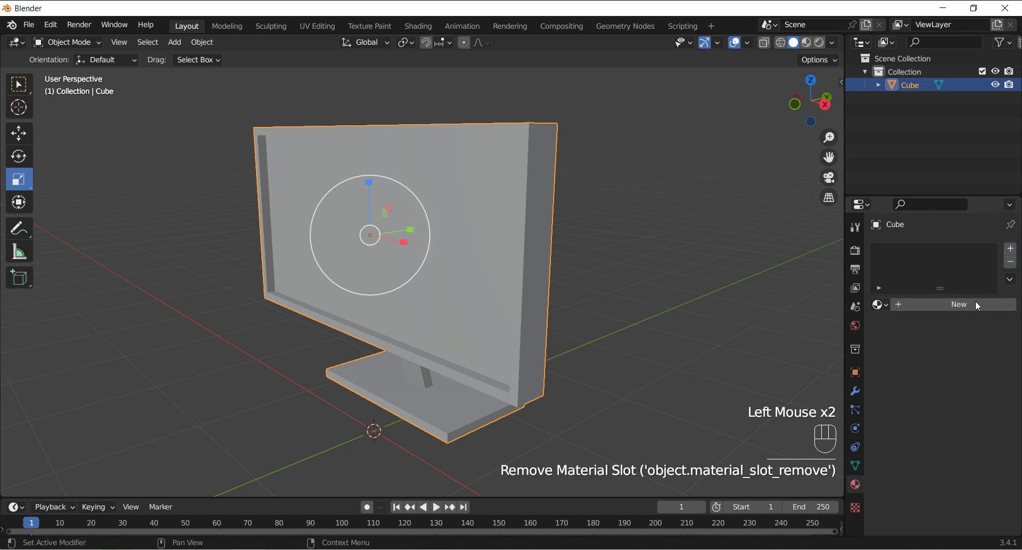
pyautogui.click(963, 305)
# - Darken the new material's Base Color to near black and show the model in Material Preview shading
pyautogui.scroll(-3, 966, 362)
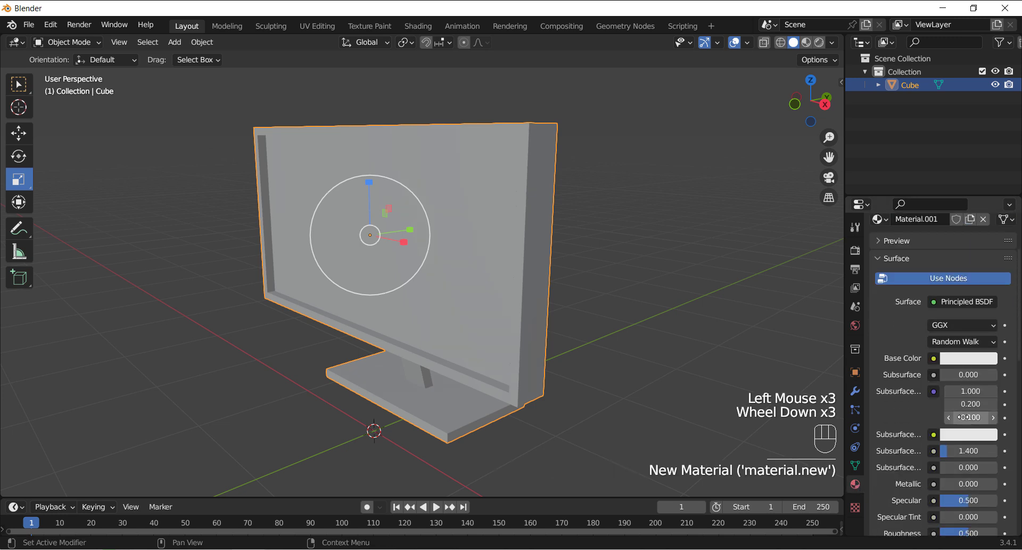
pyautogui.click(966, 362)
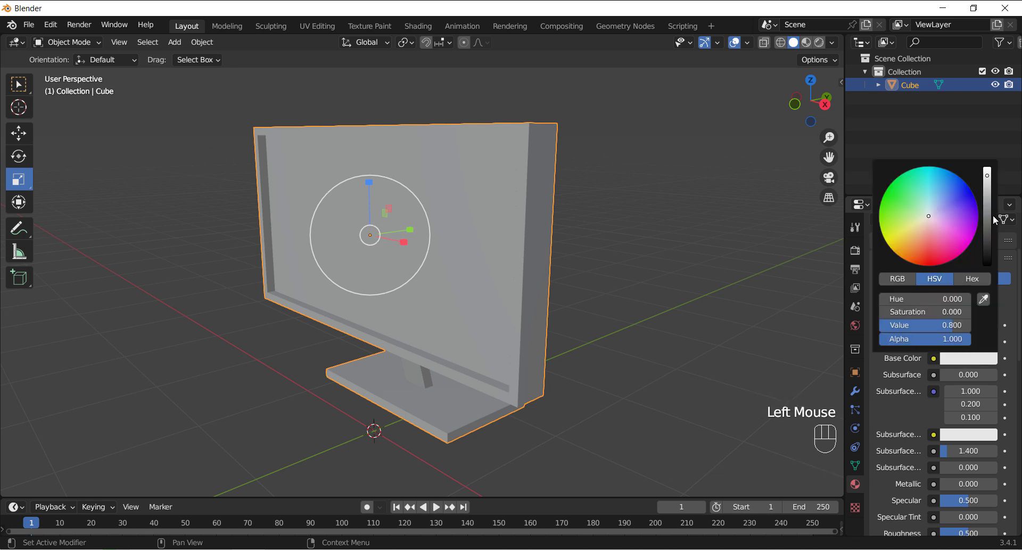
pyautogui.moveTo(988, 212); pyautogui.dragTo(987, 238)
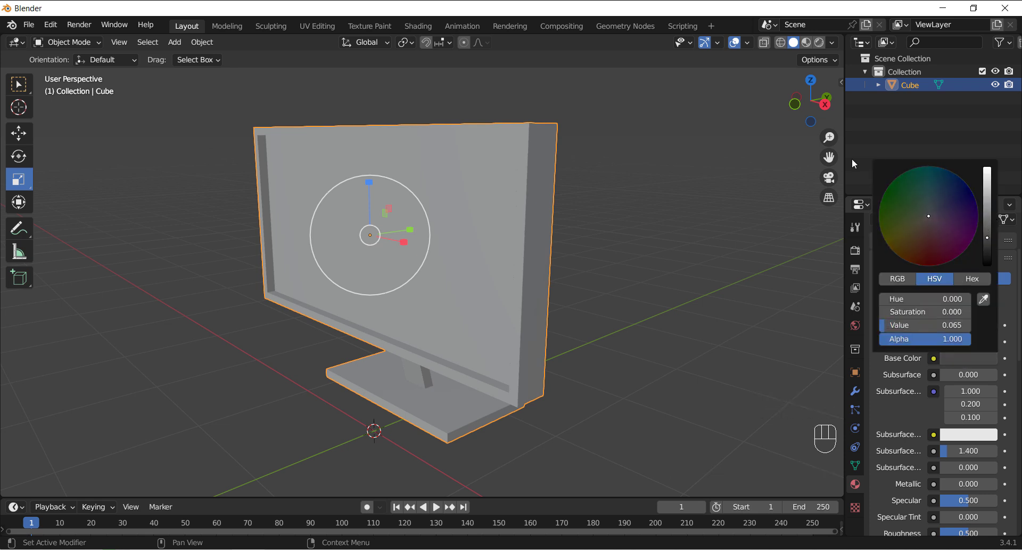
pyautogui.click(808, 44)
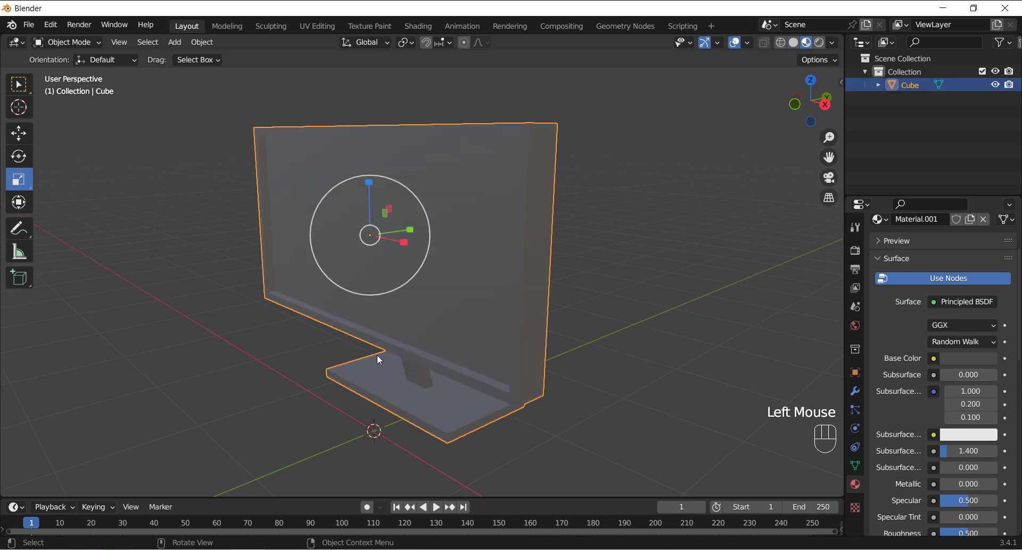
pyautogui.click(973, 357)
pyautogui.click(988, 240)
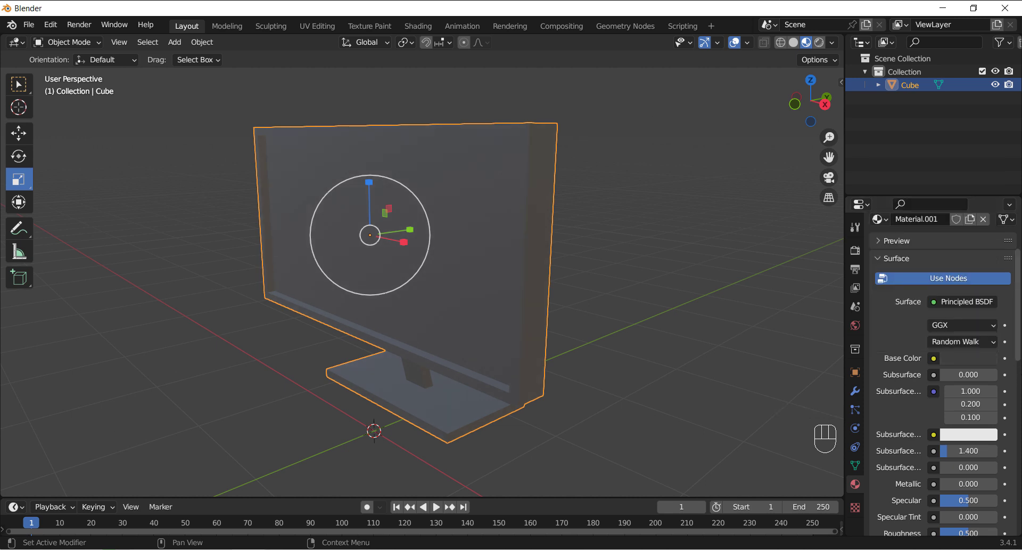
# - Lower the dark material's Roughness to 0.353
pyautogui.scroll(-4, 893, 366)
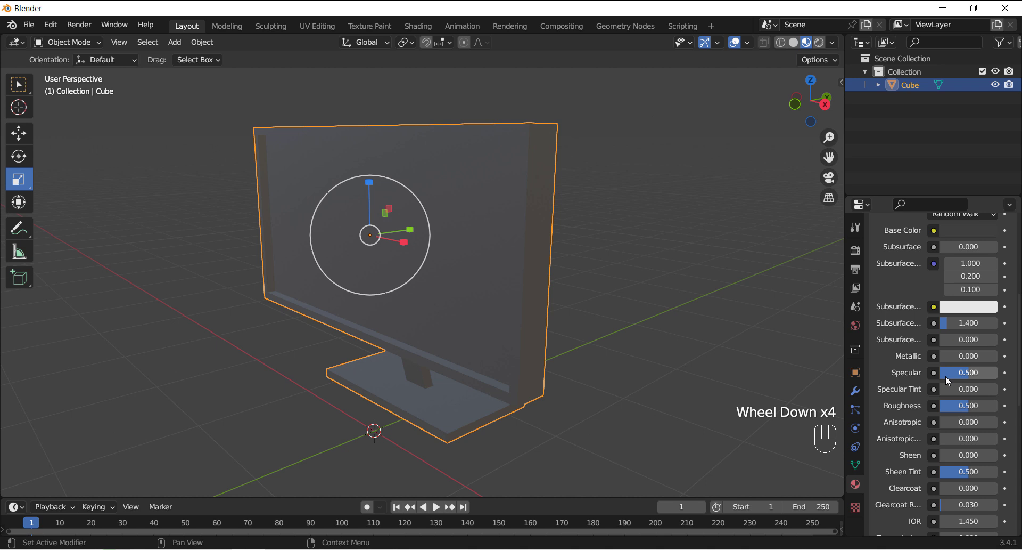
pyautogui.moveTo(972, 406); pyautogui.dragTo(962, 406)
pyautogui.moveTo(741, 393); pyautogui.dragTo(601, 223, button='middle')
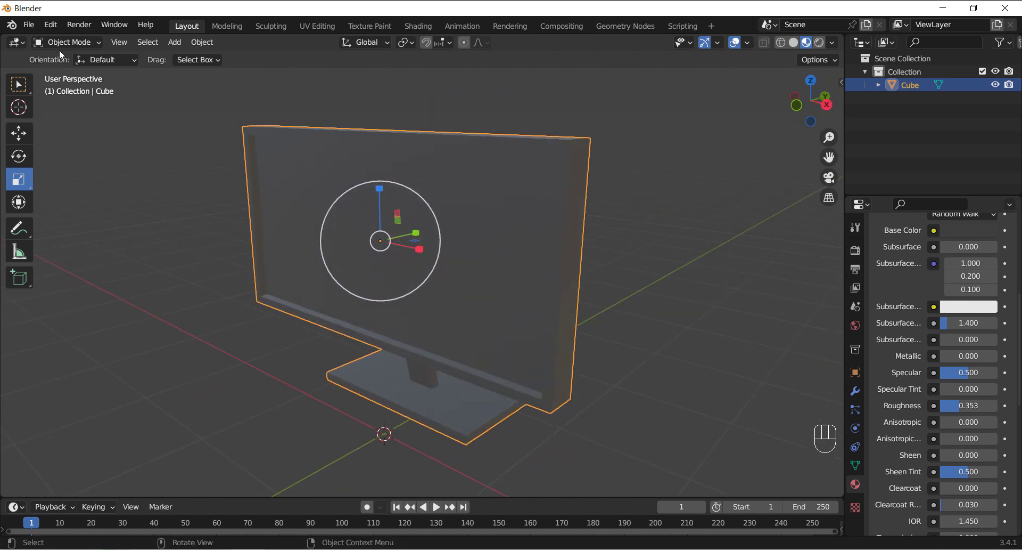
# - Select the recessed screen face in Edit Mode and assign it a new material in a second slot
pyautogui.press('Tab')
pyautogui.click(240, 201)
pyautogui.click(296, 193)
pyautogui.press('Tab')
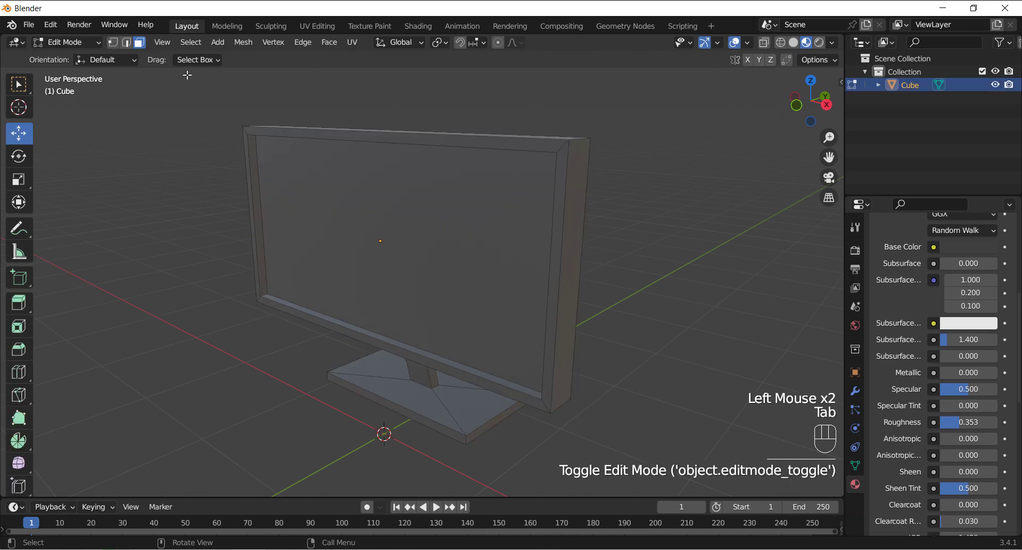
pyautogui.click(404, 217)
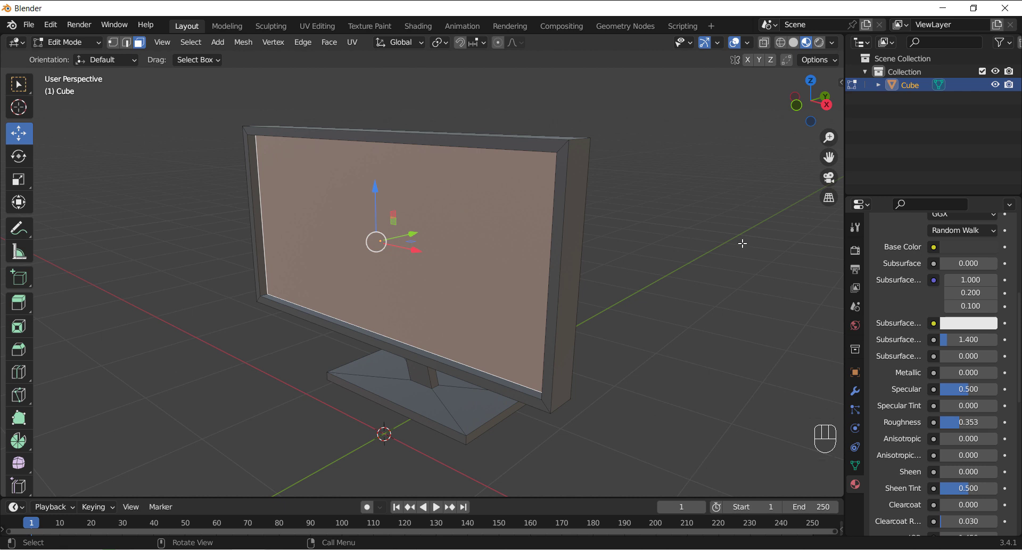
pyautogui.scroll(4, 935, 393)
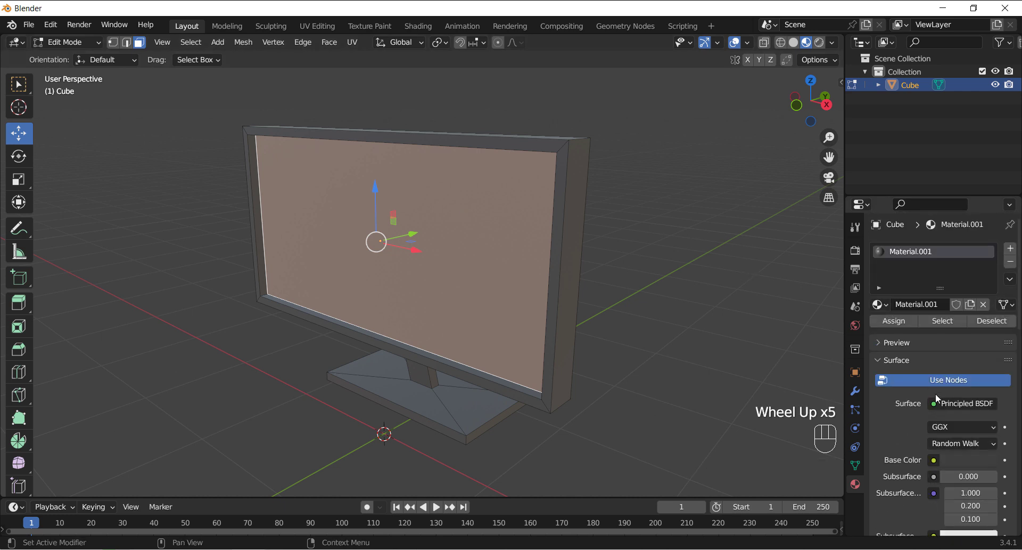
pyautogui.click(1011, 249)
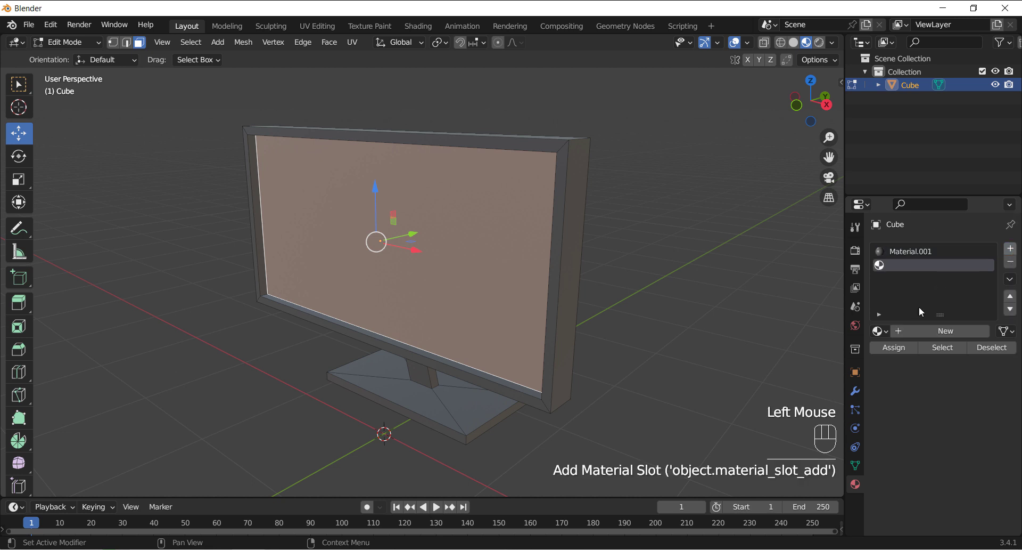
pyautogui.doubleClick(940, 335)
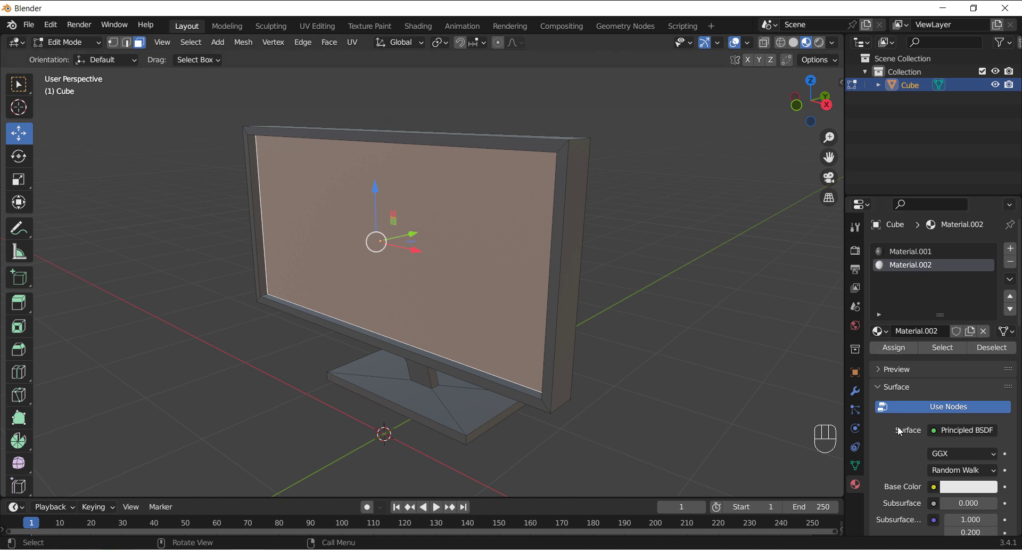
pyautogui.click(905, 348)
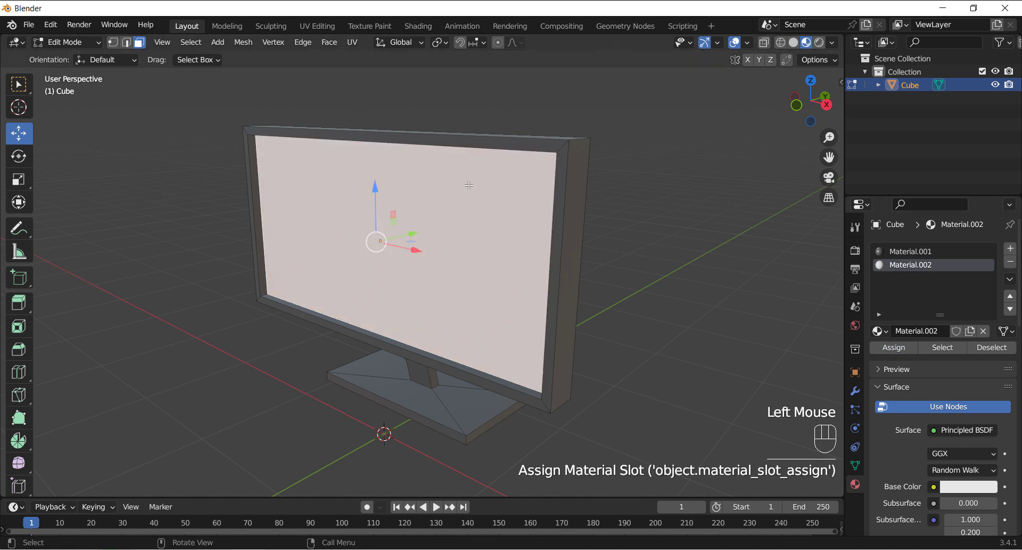
# - Use an Image Texture as the Base Color of the screen's material
pyautogui.scroll(-1, 966, 405)
pyautogui.scroll(-1, 967, 405)
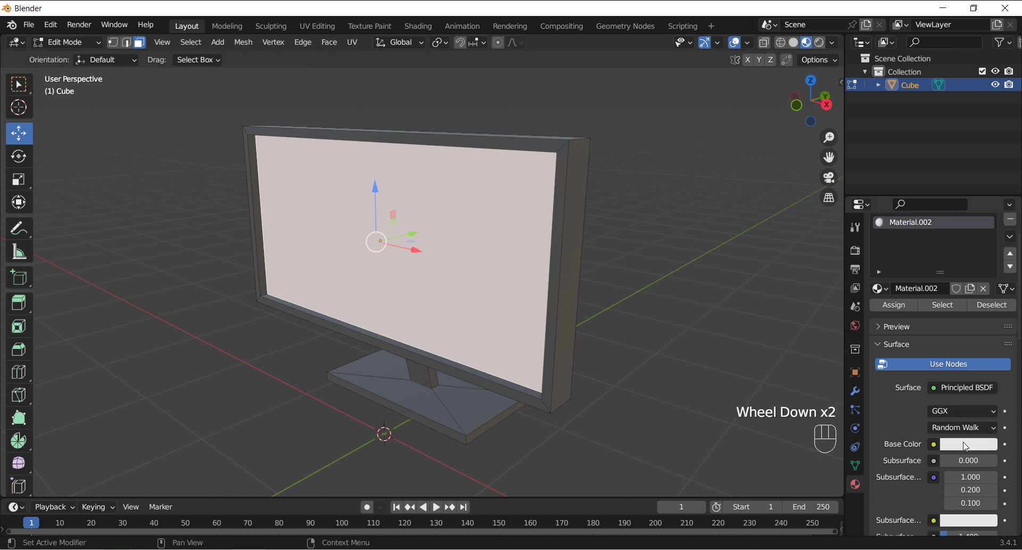
pyautogui.click(934, 444)
pyautogui.click(934, 447)
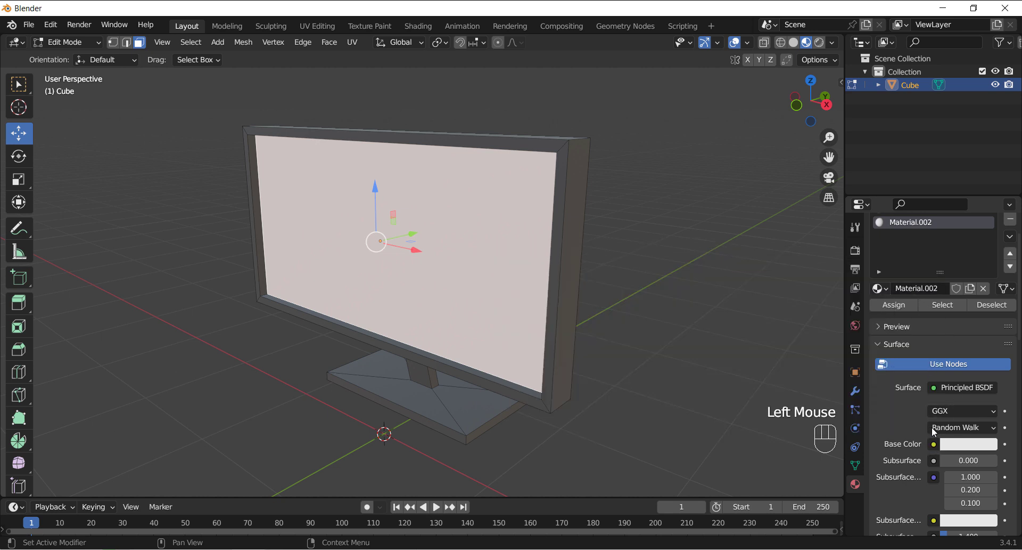
pyautogui.click(935, 445)
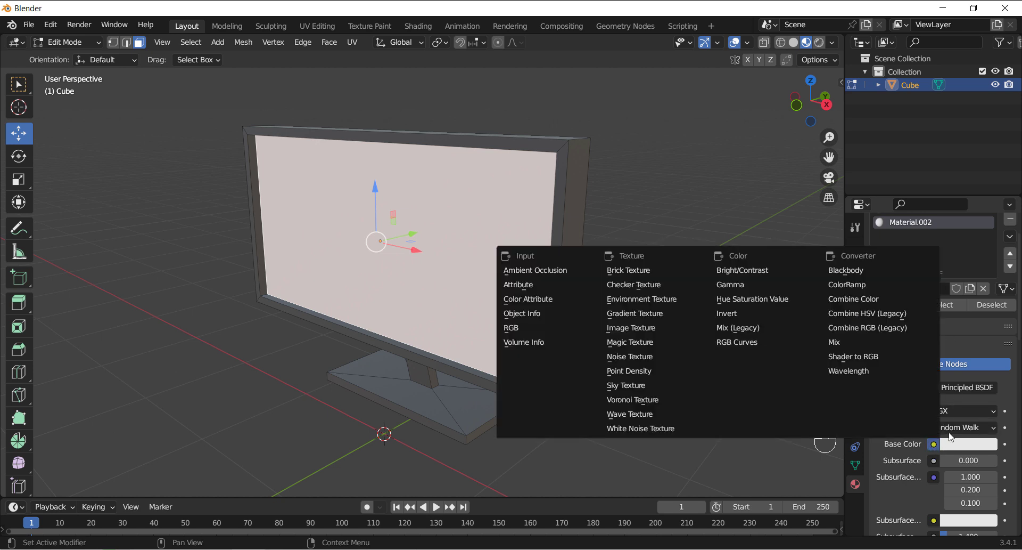
pyautogui.click(641, 327)
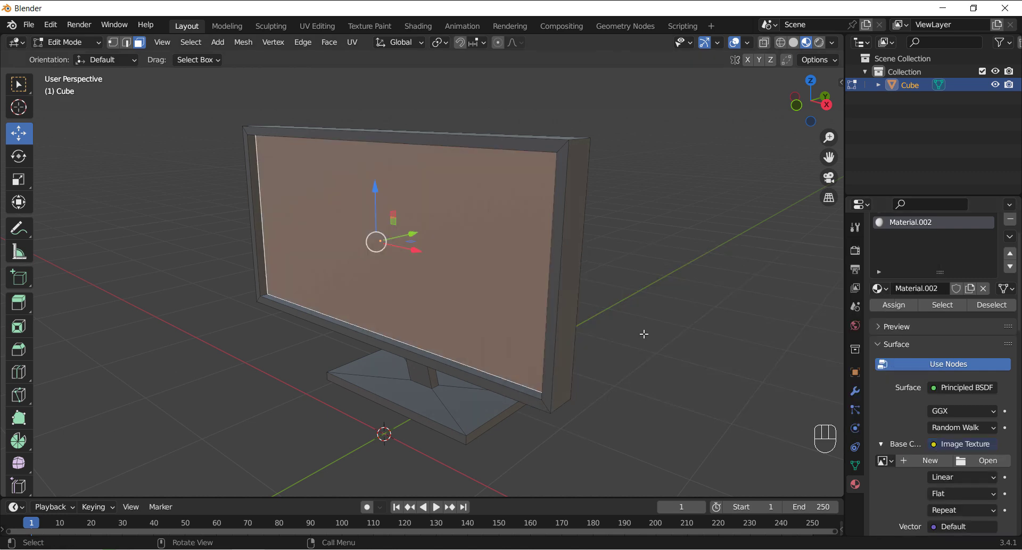
# - Load robin-7624340_960_720.jpg from the Desktop's Blender folder as the screen material's image texture
pyautogui.scroll(-2, 986, 415)
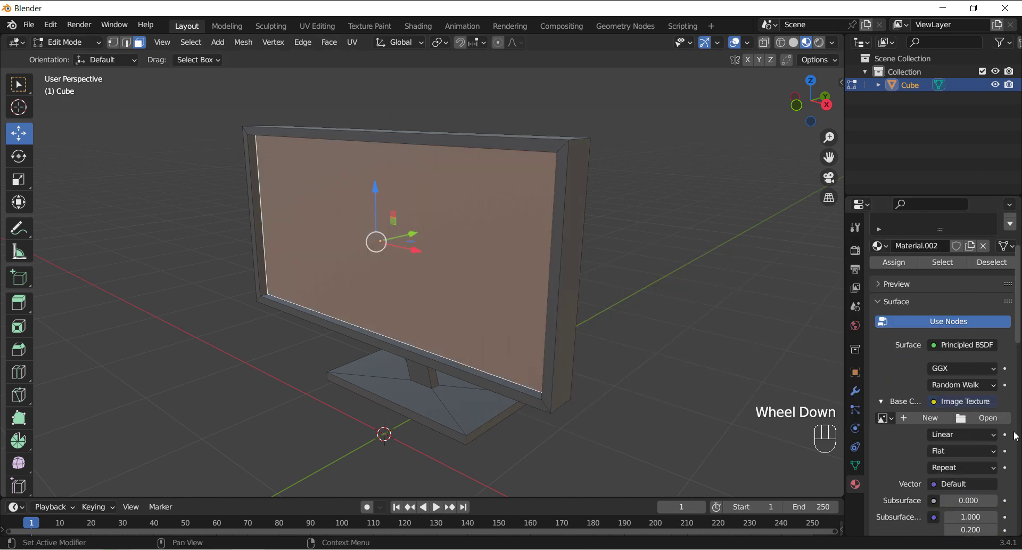
pyautogui.click(984, 418)
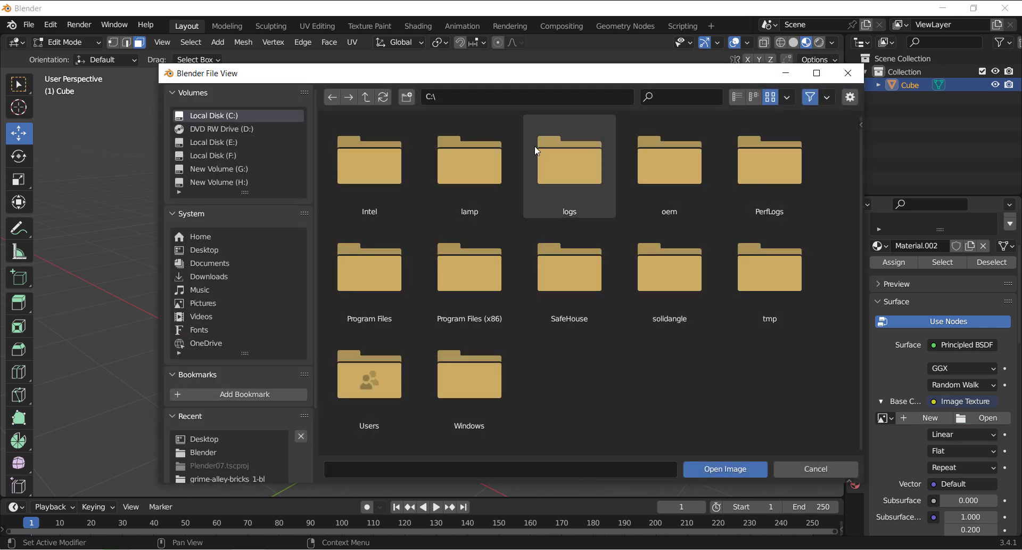
pyautogui.click(515, 94)
pyautogui.write('C:\\Users\\GFX\\Desktop\\Blender\\')
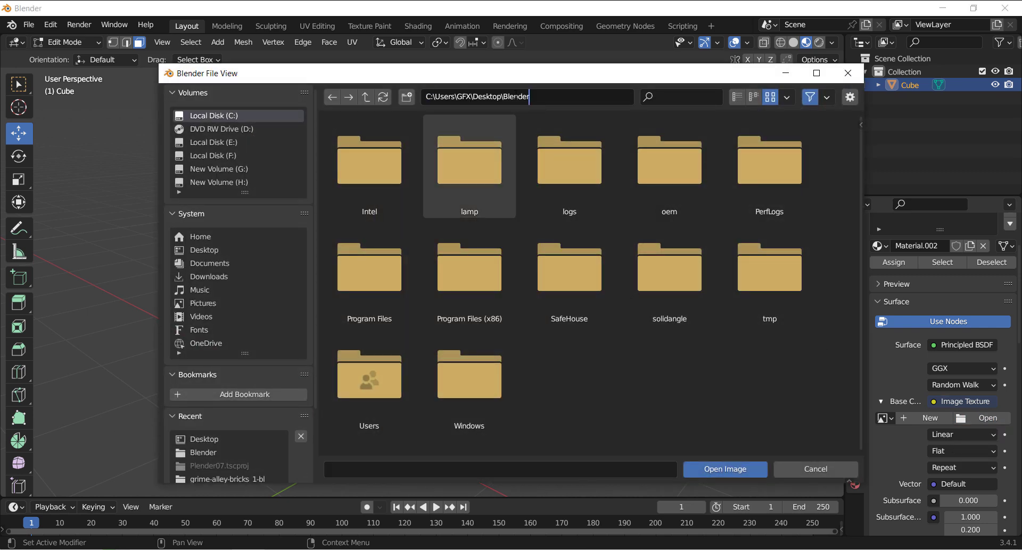
pyautogui.press('Return')
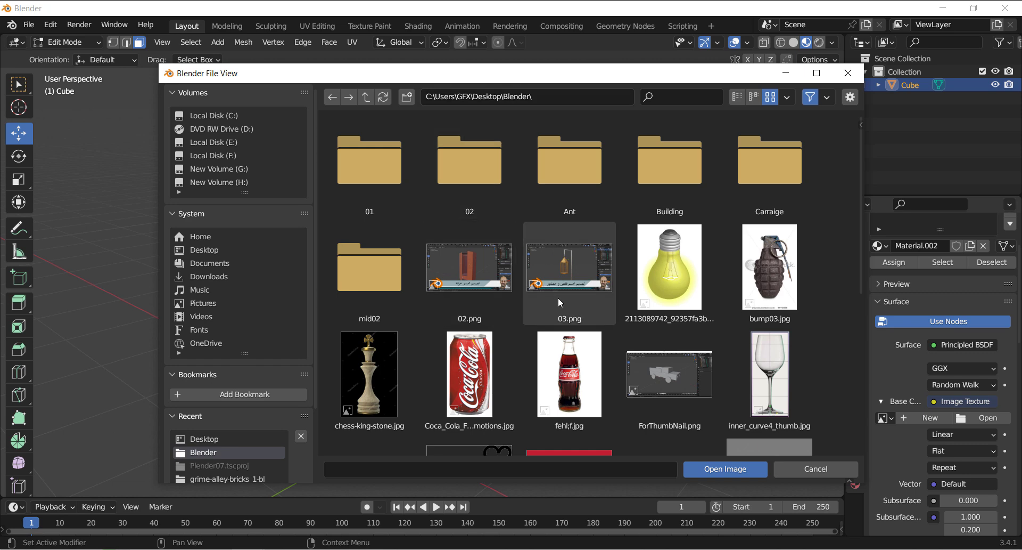
pyautogui.scroll(-4, 557, 297)
pyautogui.scroll(-2, 558, 295)
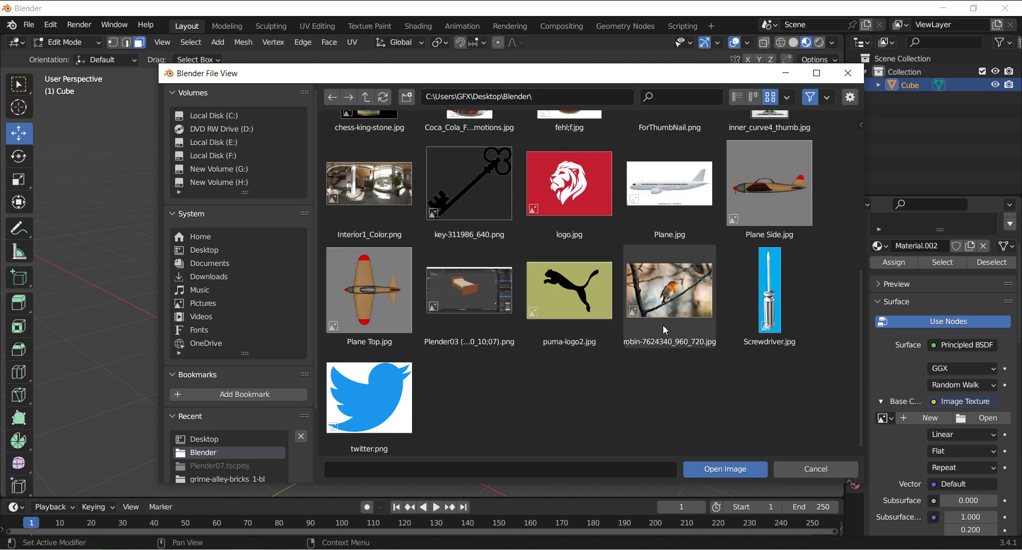
pyautogui.click(659, 311)
pyautogui.click(728, 468)
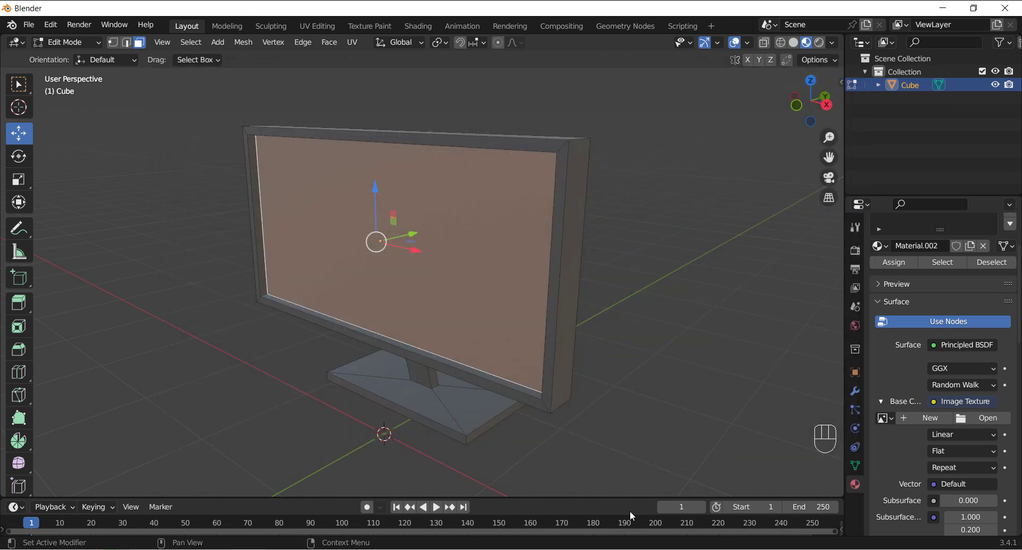
pyautogui.moveTo(672, 325); pyautogui.dragTo(708, 322, button='middle')
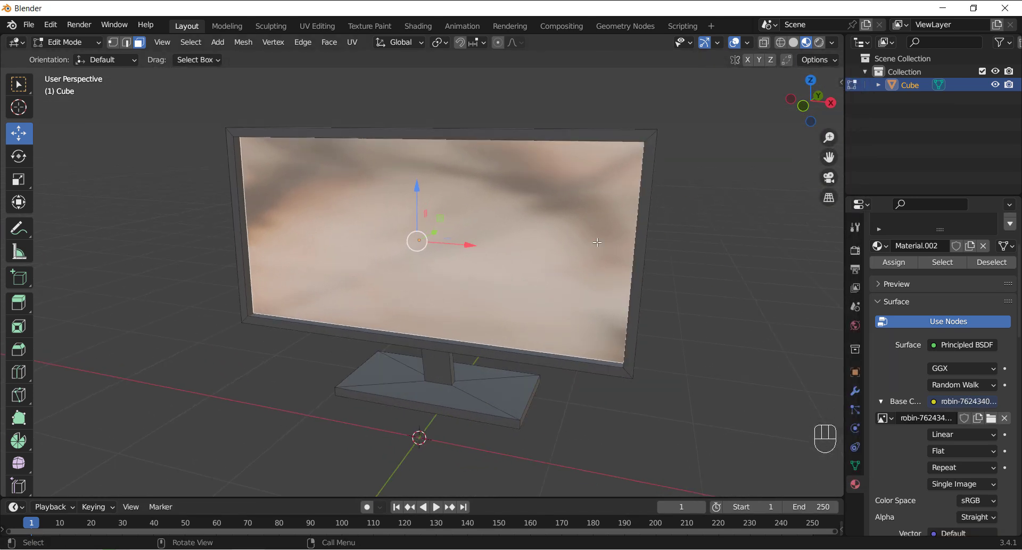
# - Switch to the UV Editing workspace and enlarge the 3D viewport by narrowing the UV editor
pyautogui.click(316, 35)
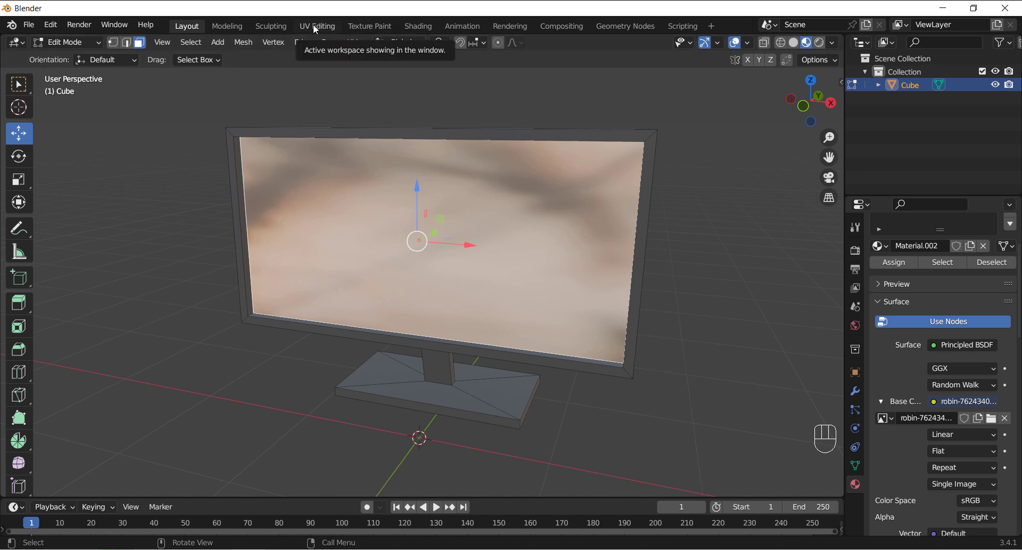
pyautogui.click(315, 26)
pyautogui.scroll(5, 646, 343)
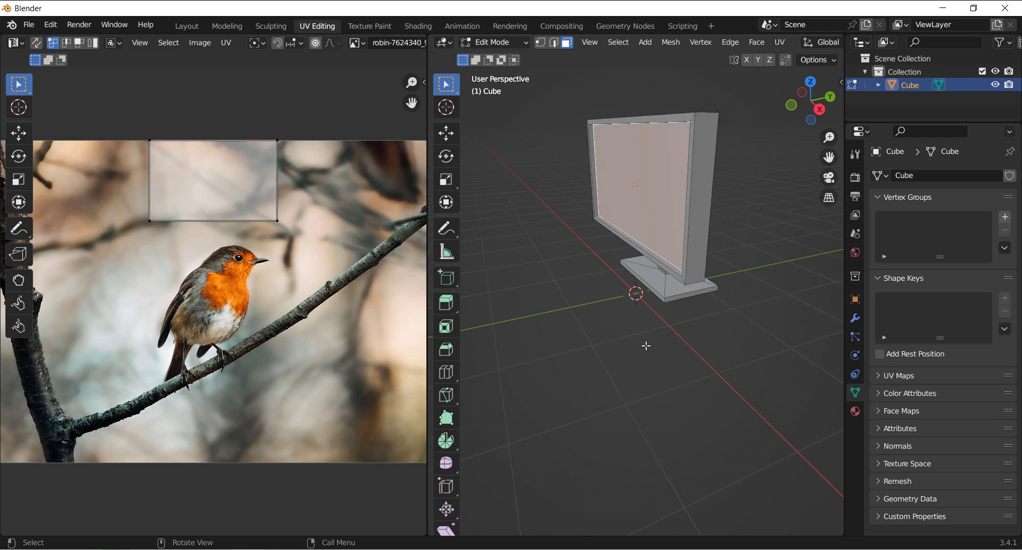
pyautogui.moveTo(637, 334); pyautogui.dragTo(479, 319, button='middle')
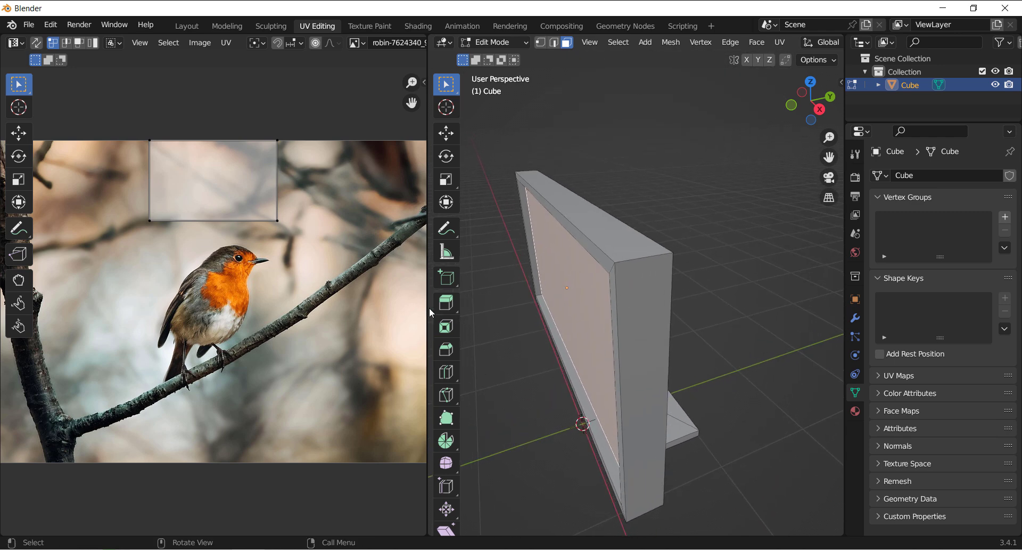
pyautogui.moveTo(426, 310); pyautogui.dragTo(124, 310)
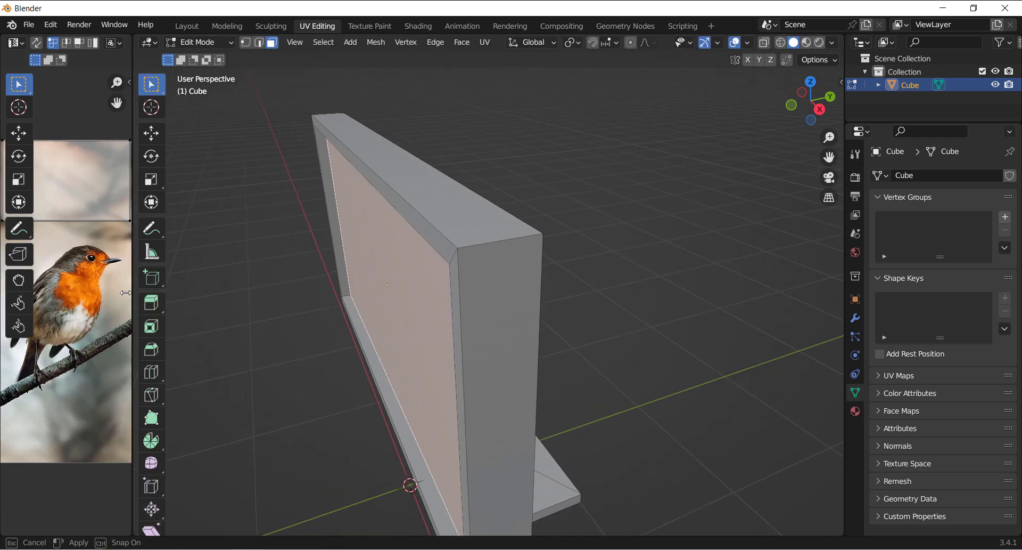
# - Show the monitor in Material Preview shading, turn the view to its screen and widen the UV editor
pyautogui.click(805, 43)
pyautogui.moveTo(257, 296); pyautogui.dragTo(130, 273, button='middle')
pyautogui.moveTo(130, 273); pyautogui.dragTo(387, 273)
# - Select the screen face's UVs and move the whole island down over the bird in the image
pyautogui.click(20, 139)
pyautogui.moveTo(270, 125); pyautogui.dragTo(26, 307)
pyautogui.moveTo(192, 160); pyautogui.dragTo(211, 240)
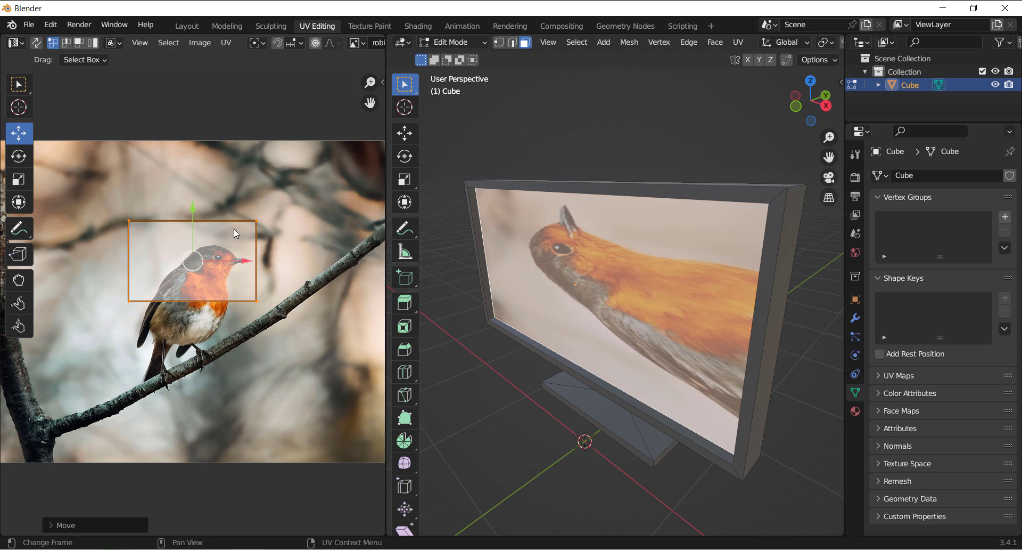
# - Stretch the UV island horizontally by moving its side edges out to the image's left and right borders
pyautogui.scroll(-3, 294, 303)
pyautogui.moveTo(248, 239); pyautogui.dragTo(234, 311)
pyautogui.moveTo(283, 276); pyautogui.dragTo(3, 247)
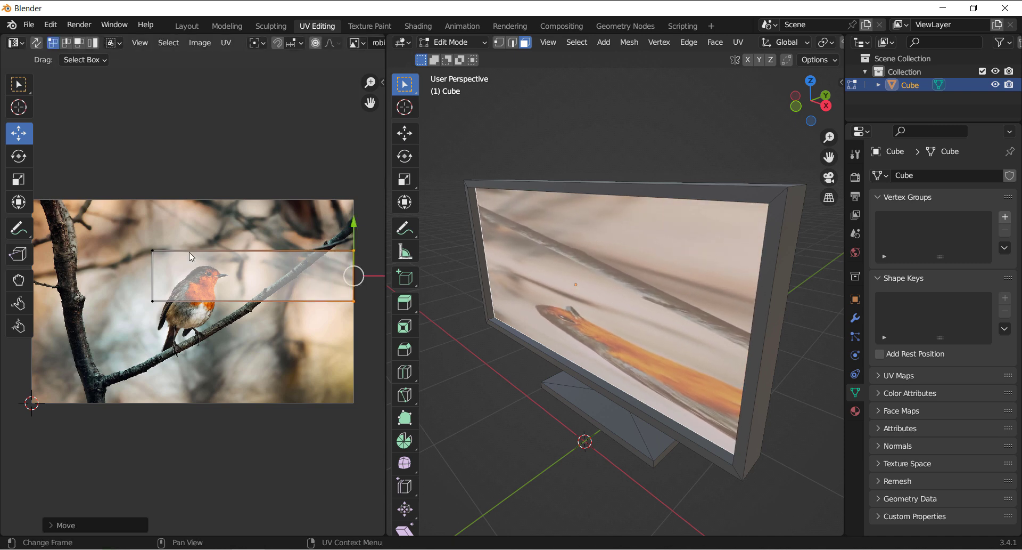
pyautogui.moveTo(204, 279); pyautogui.dragTo(106, 277)
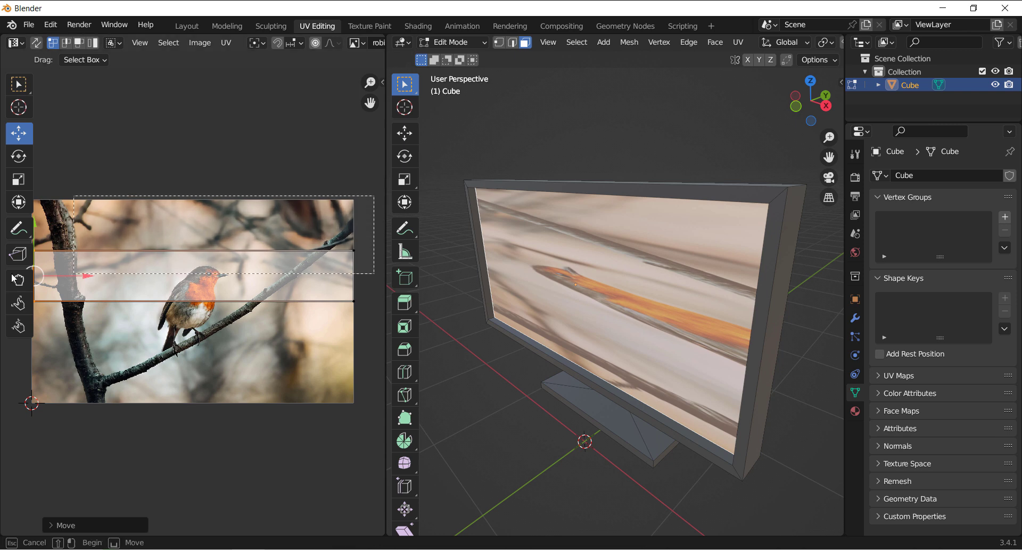
# - Stretch the UV island vertically by moving its horizontal edges to the image's upper and lower borders
pyautogui.click(195, 251)
pyautogui.moveTo(196, 189); pyautogui.dragTo(193, 140)
pyautogui.moveTo(205, 270); pyautogui.dragTo(19, 382)
pyautogui.moveTo(193, 246); pyautogui.dragTo(183, 354)
pyautogui.moveTo(571, 413); pyautogui.dragTo(639, 373, button='middle')
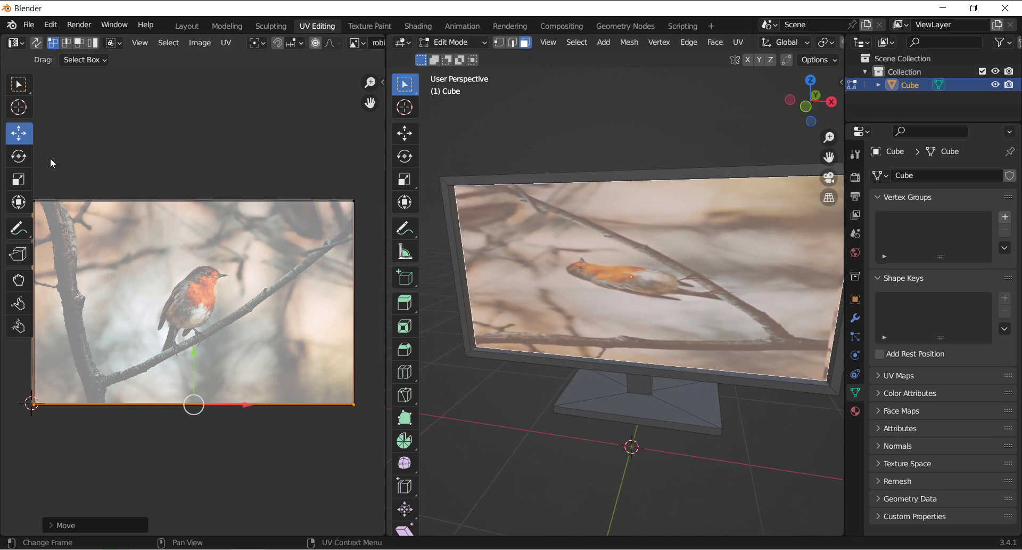
# - Rotate the entire UV island by 270 degrees so the bird stands upright on the screen
pyautogui.click(19, 157)
pyautogui.press('a')
pyautogui.press('r')
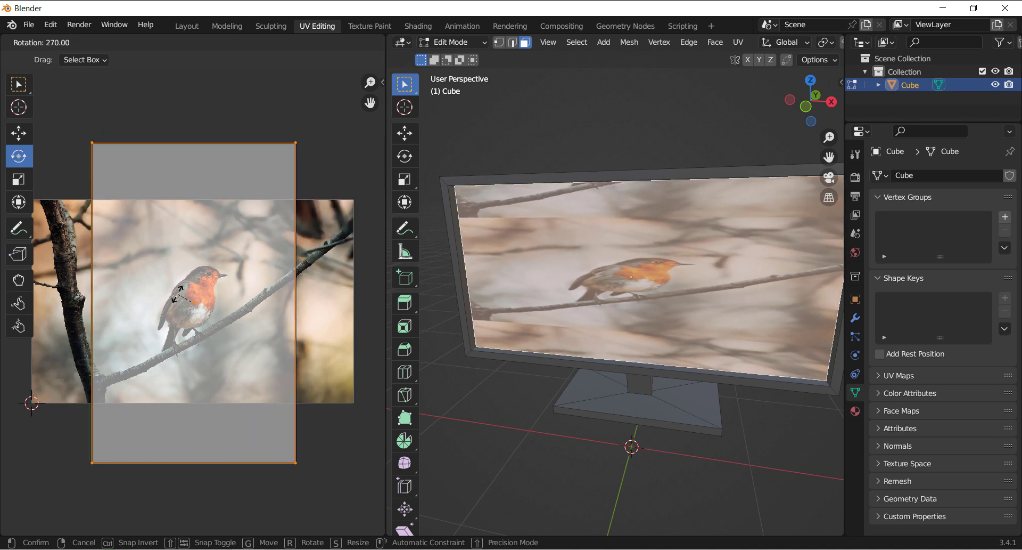
pyautogui.click(178, 292)
# - Move the rotated island's upper and lower edges inward to line up with the image's borders
pyautogui.moveTo(317, 121); pyautogui.dragTo(89, 204)
pyautogui.press('1')
pyautogui.press('b')
pyautogui.moveTo(314, 101); pyautogui.dragTo(93, 171)
pyautogui.press('c')
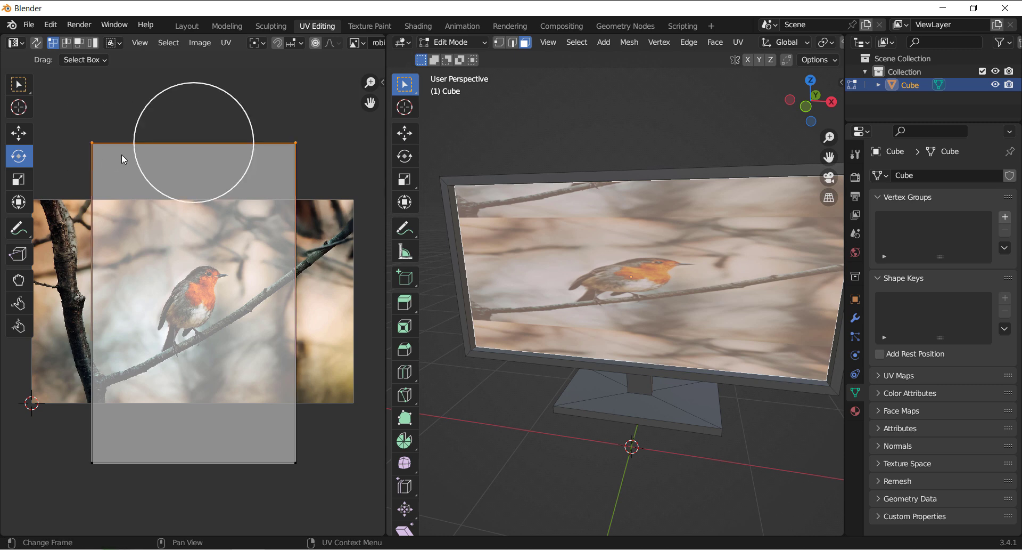
pyautogui.click(19, 133)
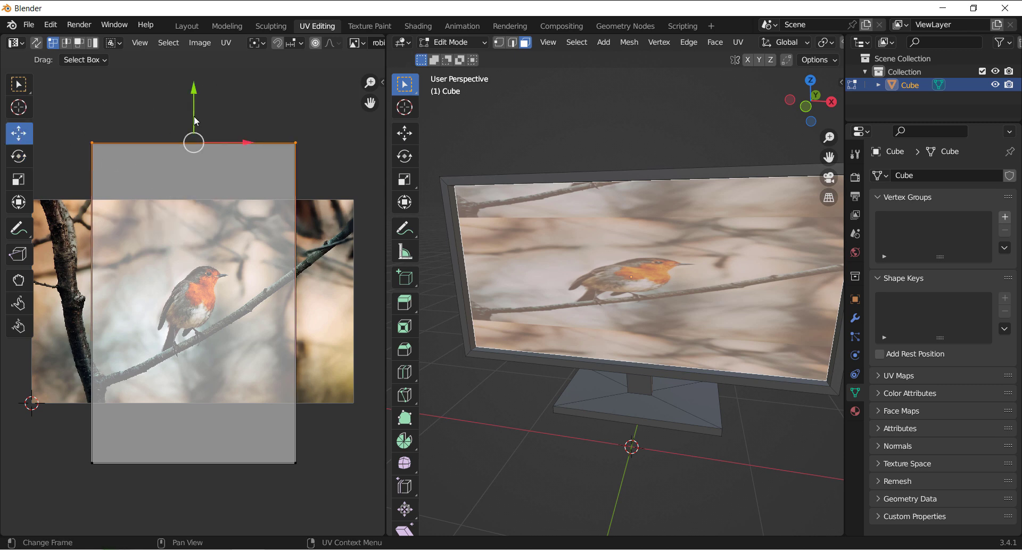
pyautogui.moveTo(194, 87); pyautogui.dragTo(194, 155)
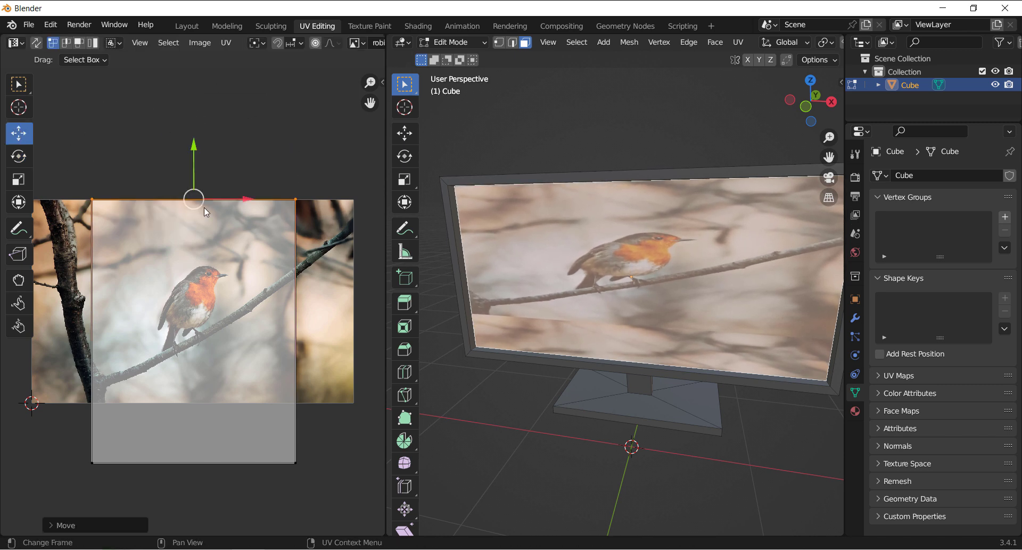
pyautogui.moveTo(325, 426); pyautogui.dragTo(49, 516)
pyautogui.moveTo(194, 408); pyautogui.dragTo(195, 350)
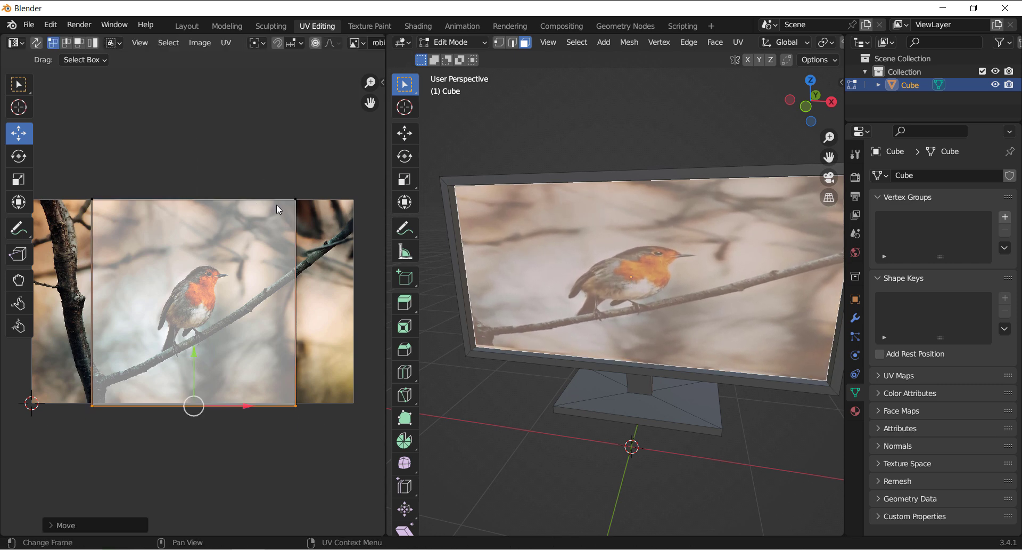
# - Move the rotated island's right and left edges outward to the image borders so the island covers the full picture
pyautogui.moveTo(269, 179); pyautogui.dragTo(343, 417)
pyautogui.moveTo(346, 299); pyautogui.dragTo(409, 300)
pyautogui.moveTo(156, 173); pyautogui.dragTo(63, 426)
pyautogui.moveTo(139, 301); pyautogui.dragTo(83, 304)
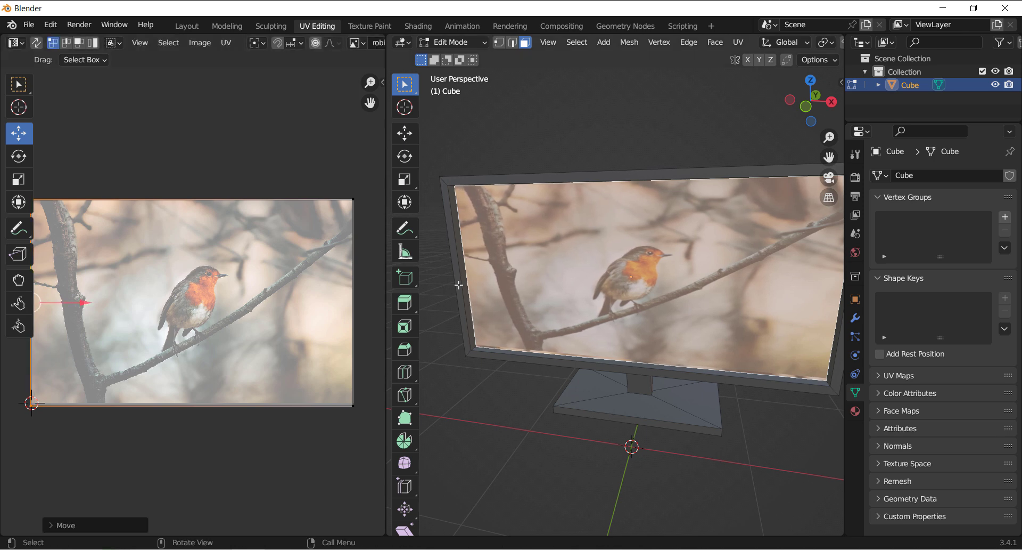
# - Return to the Layout workspace in Object Mode, deselect the monitor and view its screen from the front
pyautogui.click(186, 26)
pyautogui.click(59, 224)
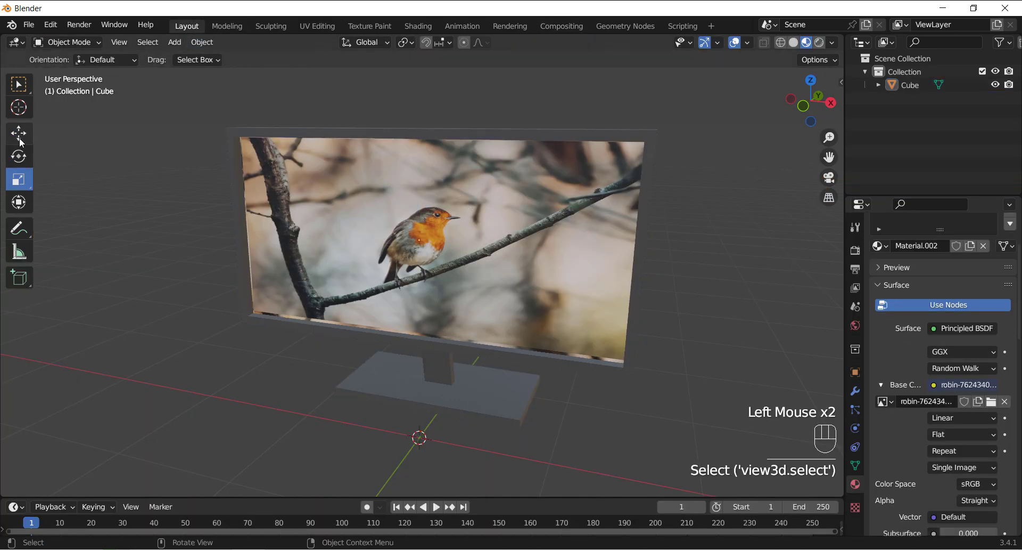
pyautogui.moveTo(197, 387); pyautogui.dragTo(234, 376, button='middle')
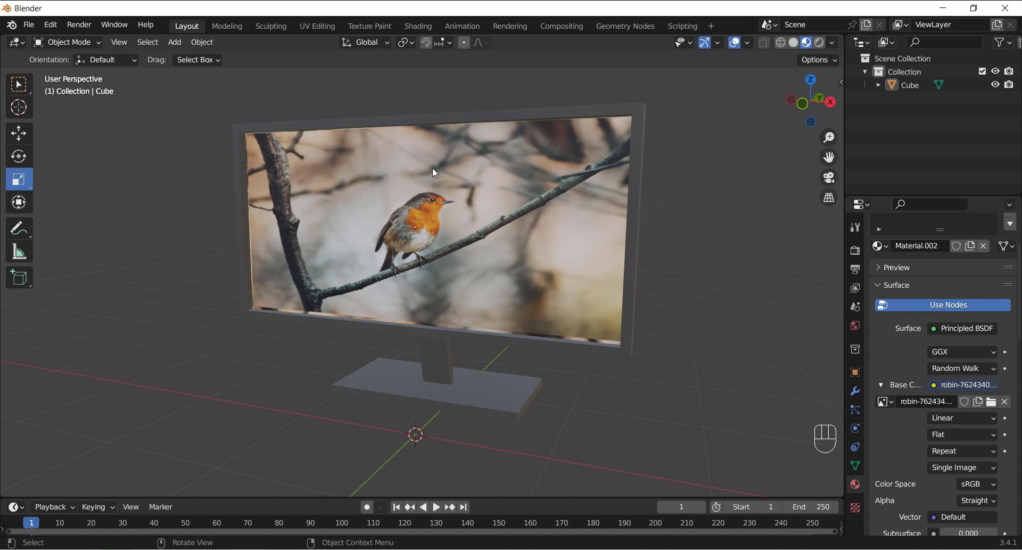
# - In the Shading workspace, enlarge the node editor and link the image texture's Color output to the Principled BSDF's Emission input
pyautogui.click(418, 27)
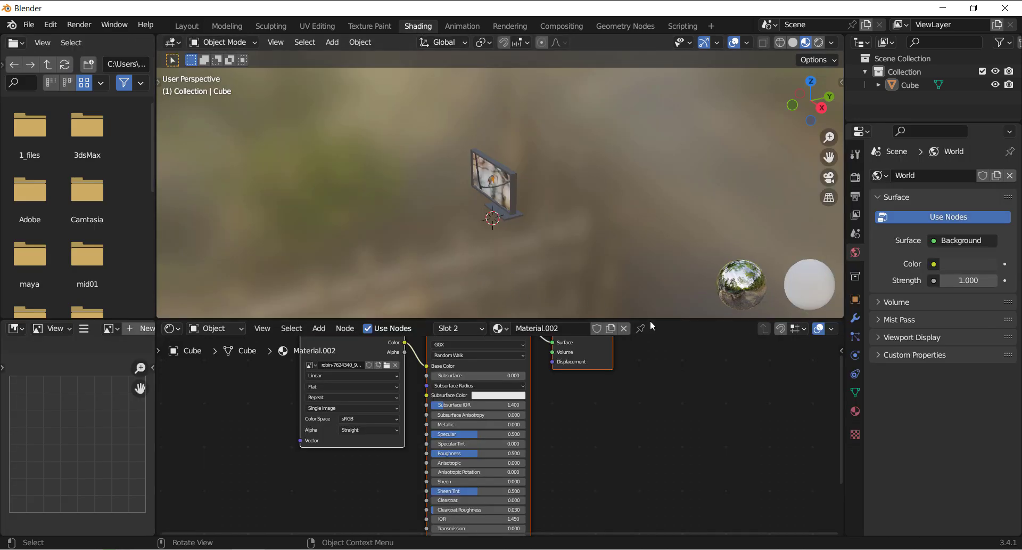
pyautogui.moveTo(650, 319); pyautogui.dragTo(646, 256)
pyautogui.scroll(4, 594, 197)
pyautogui.moveTo(593, 200); pyautogui.dragTo(610, 195, button='middle')
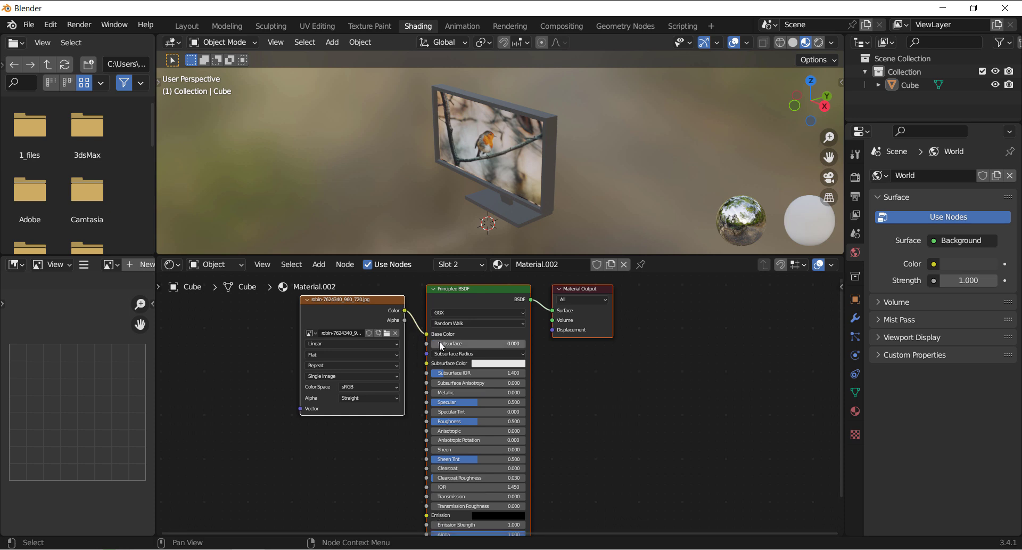
pyautogui.moveTo(405, 311); pyautogui.dragTo(425, 439)
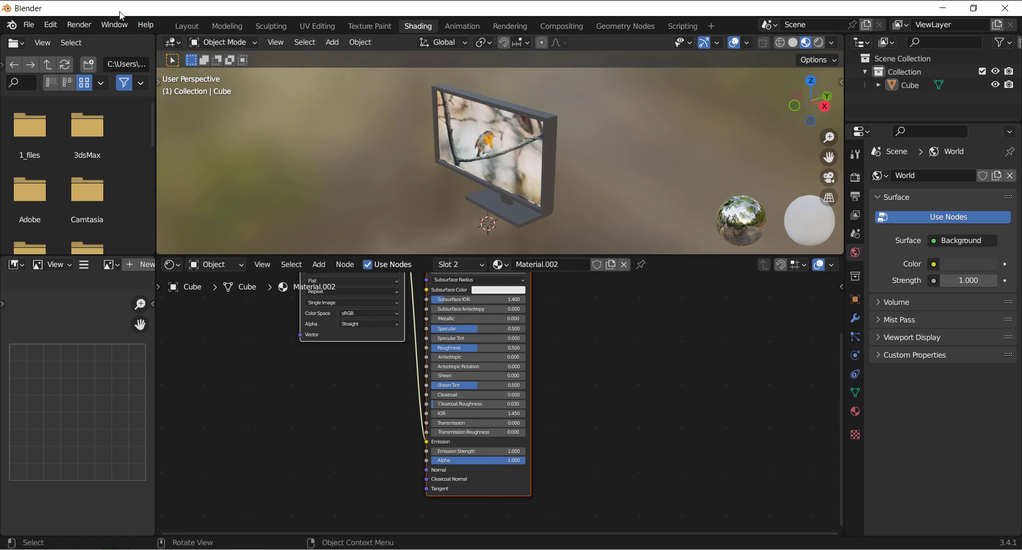
# - Go back to the Layout workspace and examine the finished monitor with its emissive screen
pyautogui.click(189, 26)
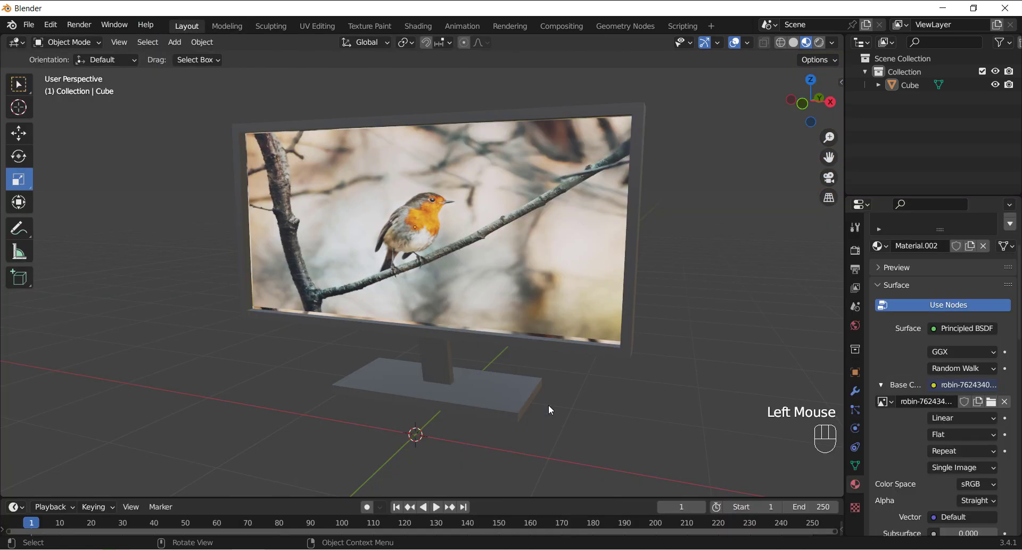
pyautogui.click(693, 364)
pyautogui.scroll(-1, 684, 370)
pyautogui.moveTo(648, 325)
pyautogui.mouseDown(button='middle')
pyautogui.moveTo(614, 333)
pyautogui.moveTo(639, 330)
pyautogui.mouseUp(button='middle')
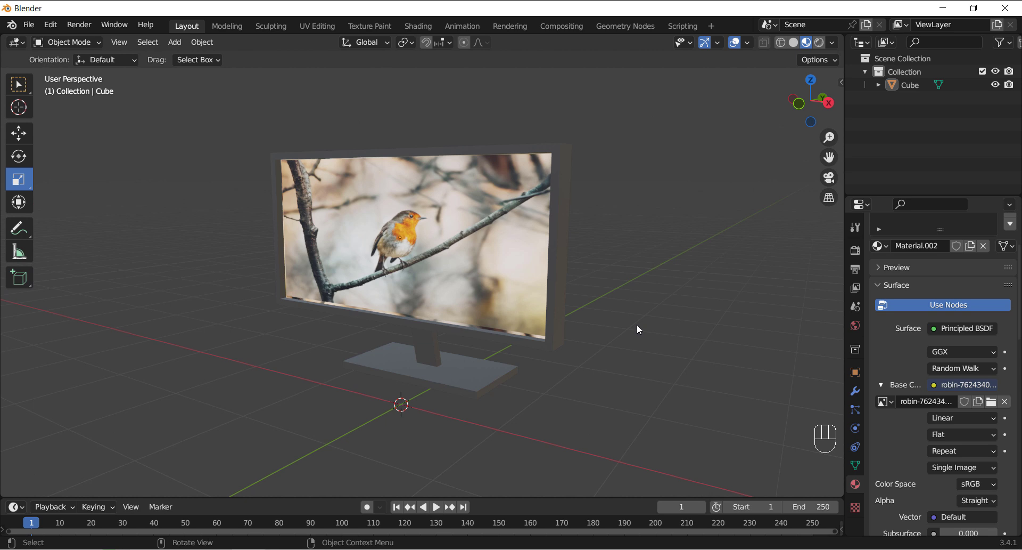